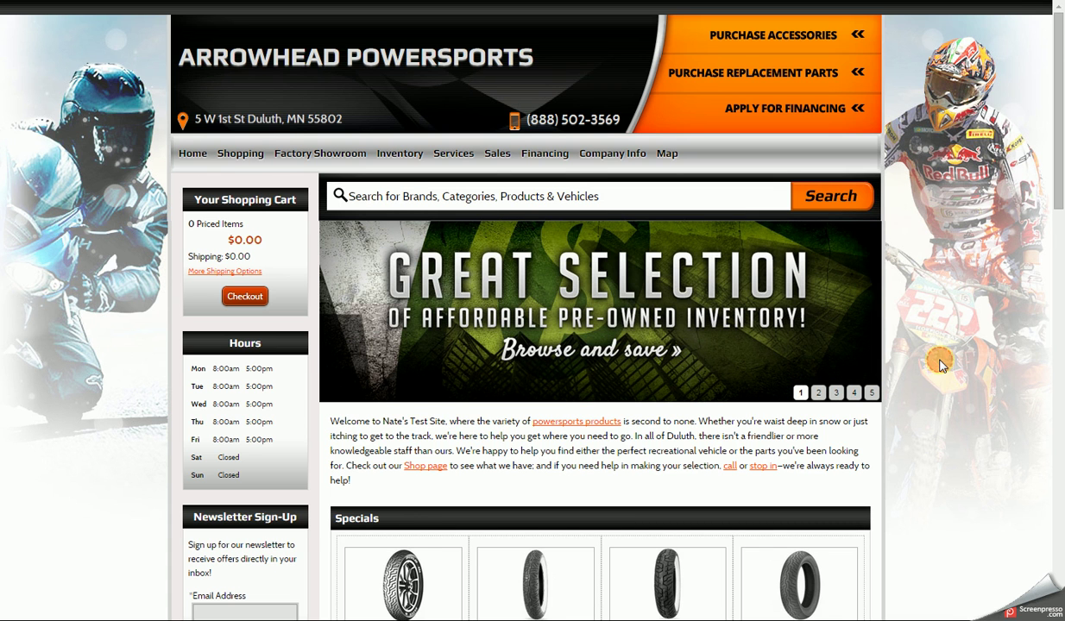
Open the Home page's details from the admin dashboard and edit its Home primary content asset
scroll(940, 366, down, 1)
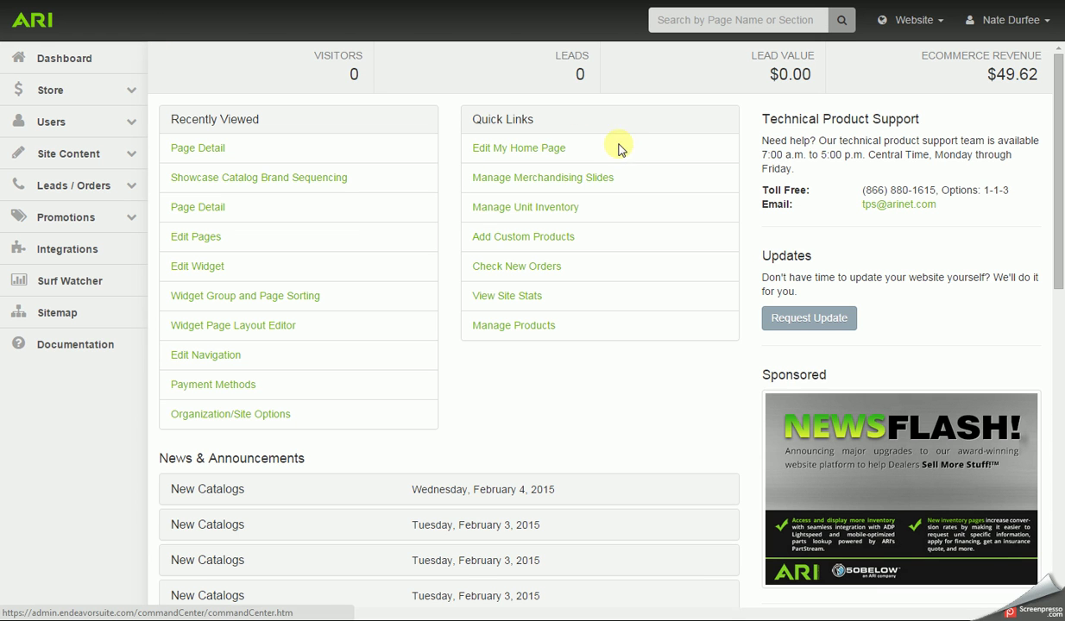
click(529, 151)
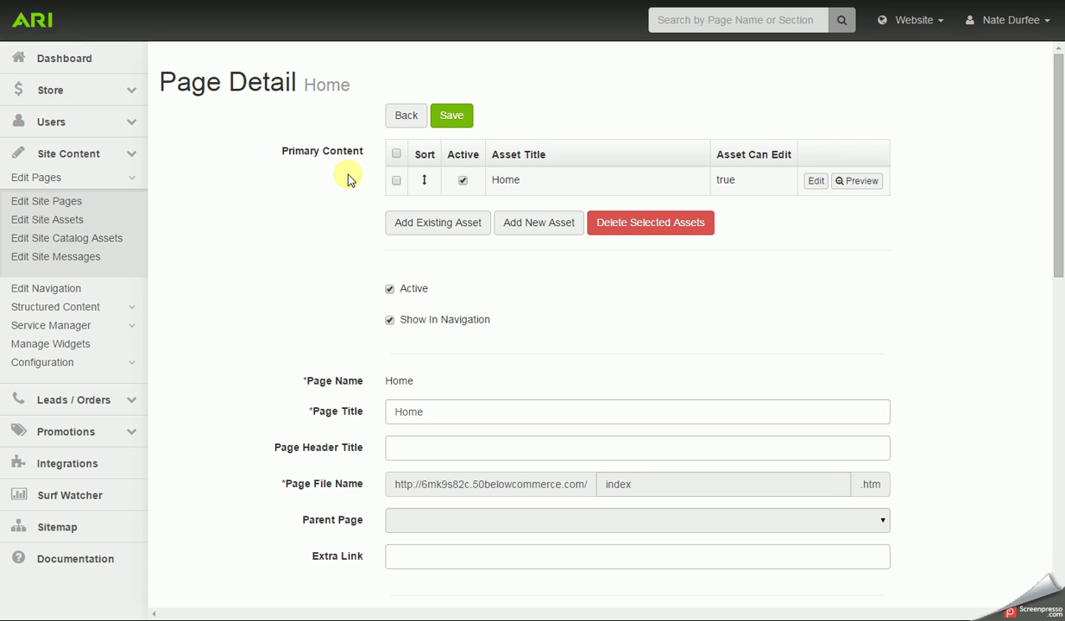
click(814, 184)
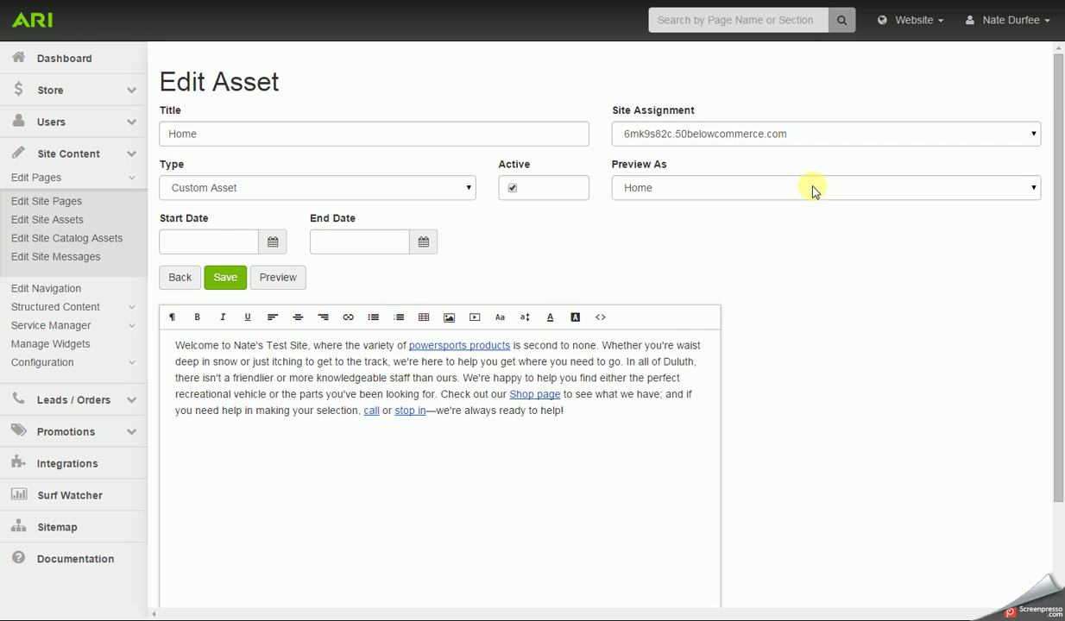
Add a new paragraph reading "This is a test." below the welcome text
scroll(788, 213, down, 3)
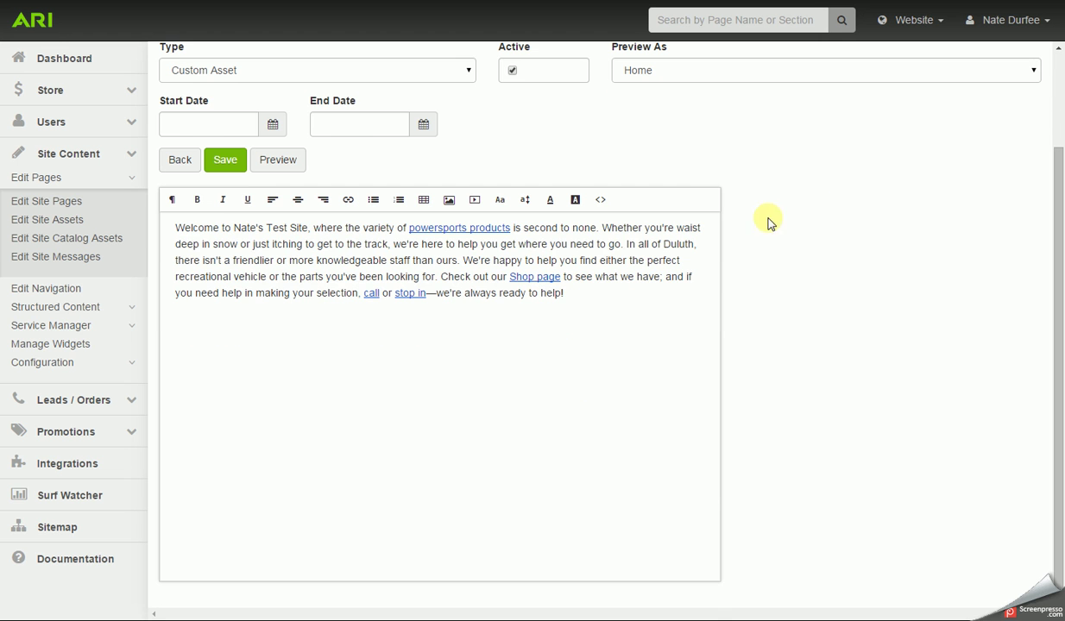
click(574, 292)
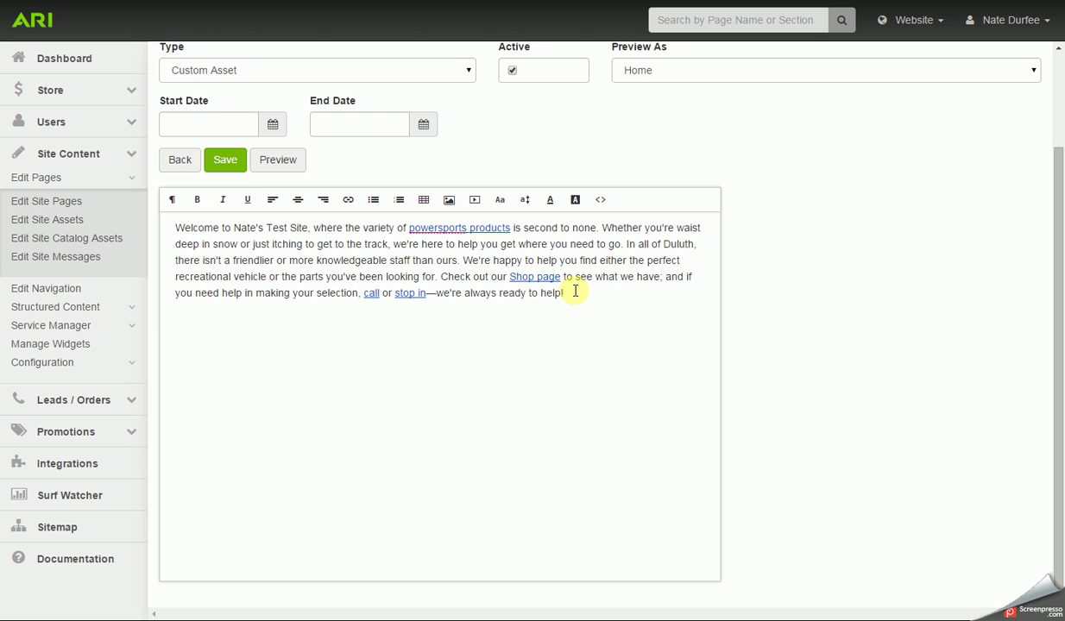
key(Return)
text(This is a test.)
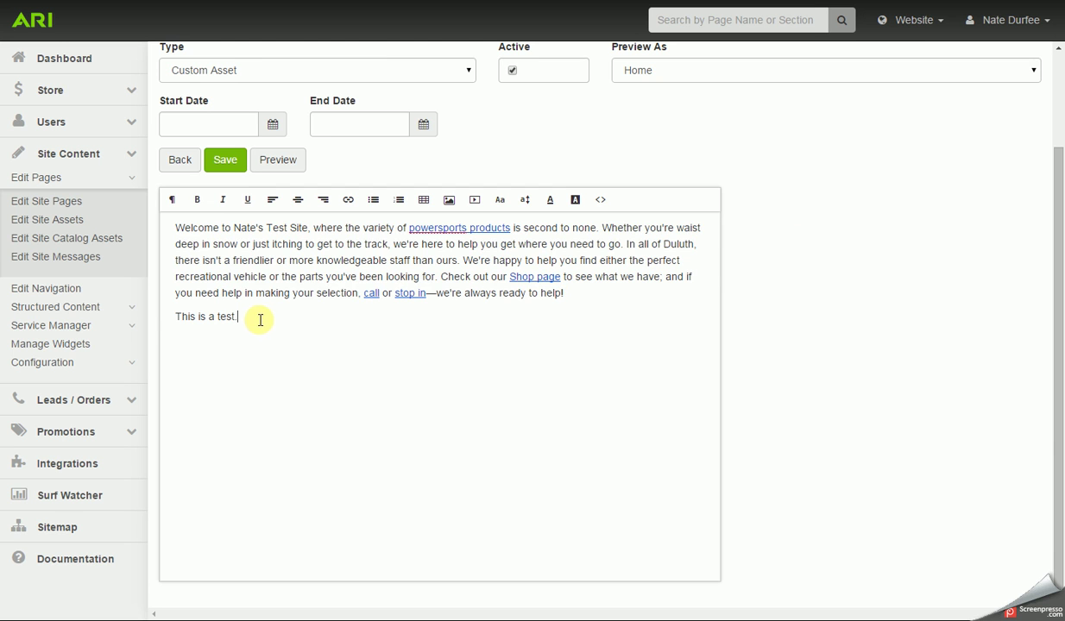
Format the "This is a test." paragraph as bold, underlined text in a larger size and blue colour
drag(254, 317, 182, 322)
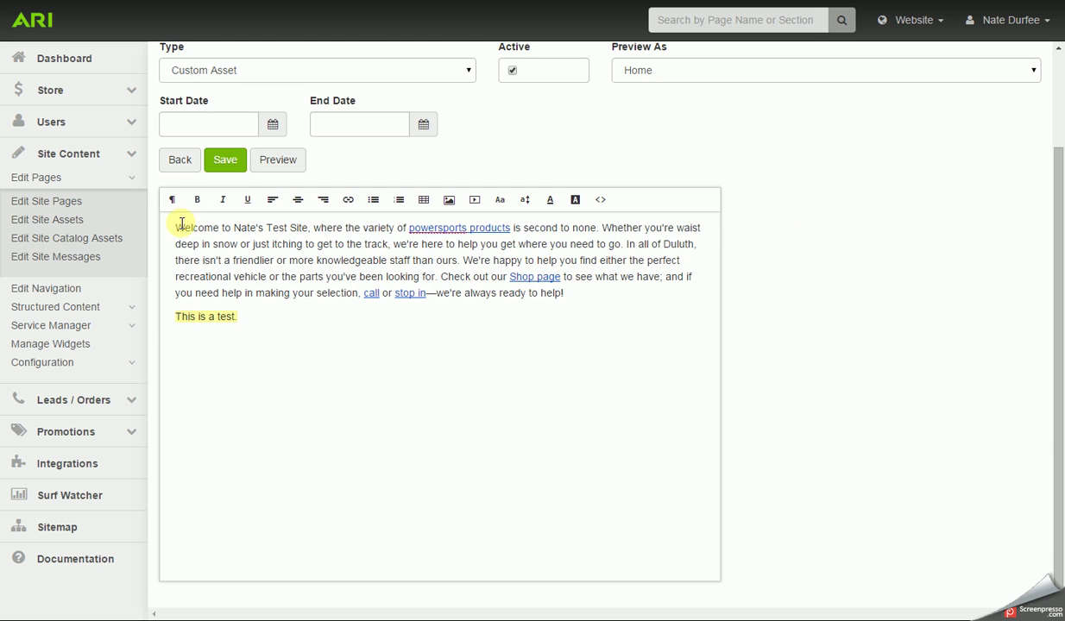
click(196, 200)
click(247, 199)
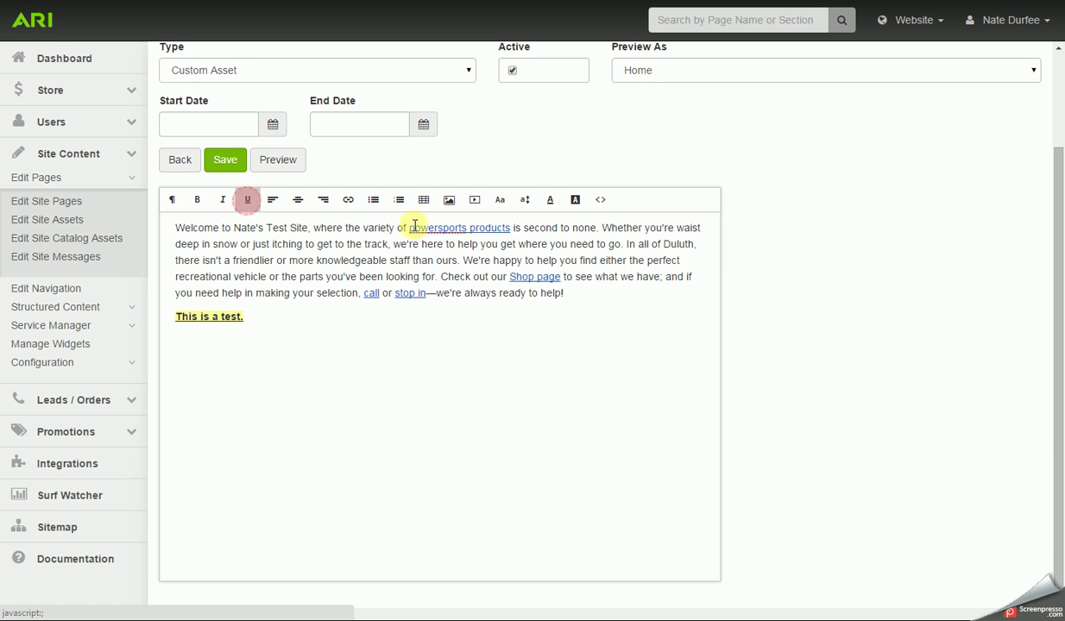
click(524, 199)
click(534, 328)
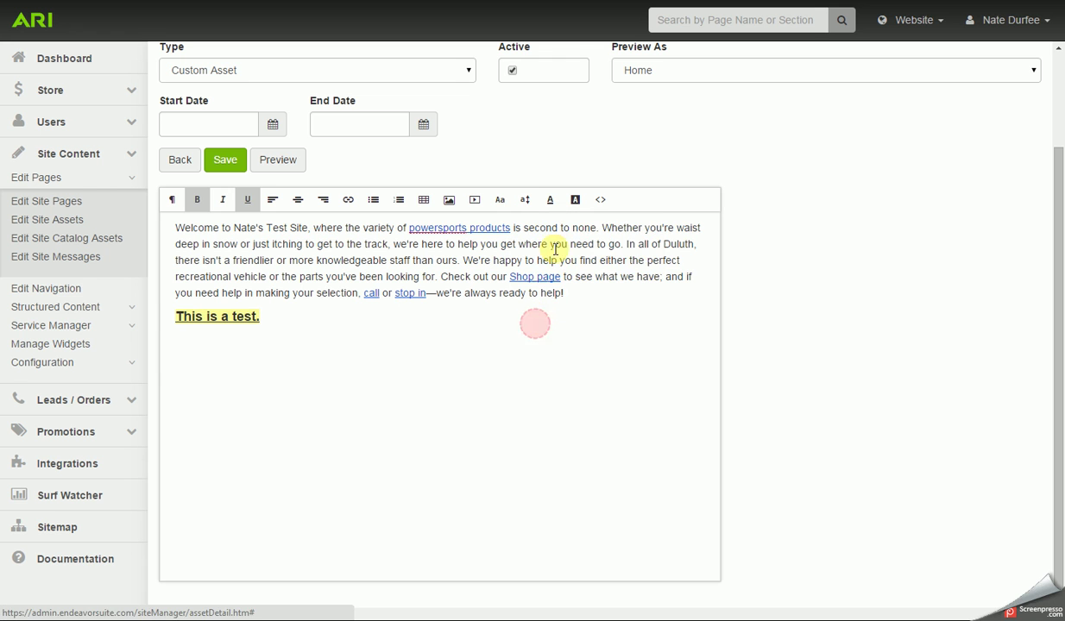
click(551, 202)
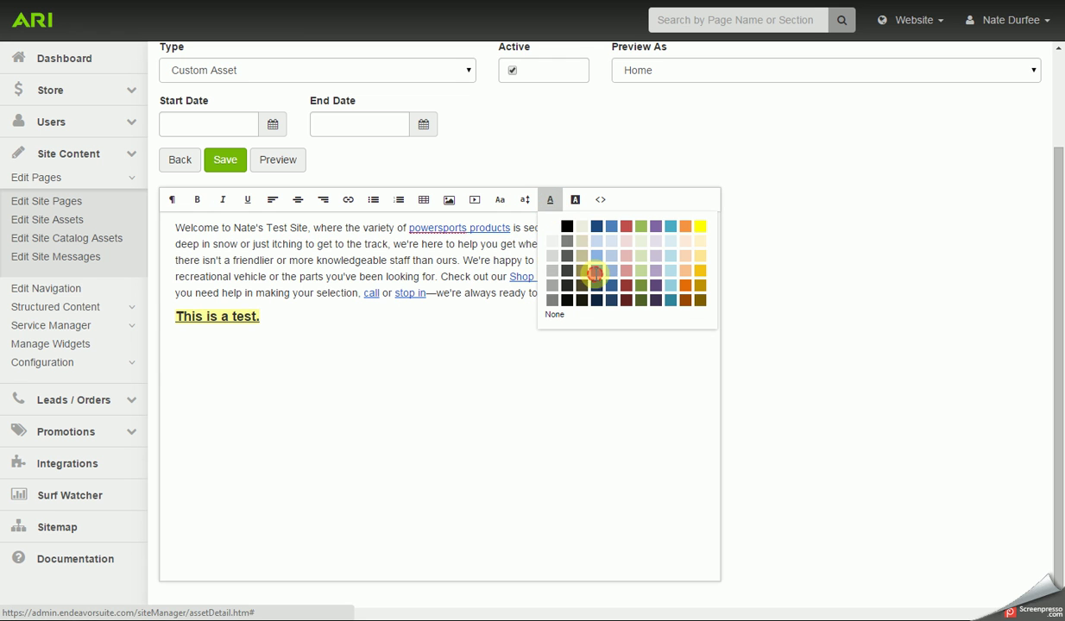
click(611, 226)
click(396, 357)
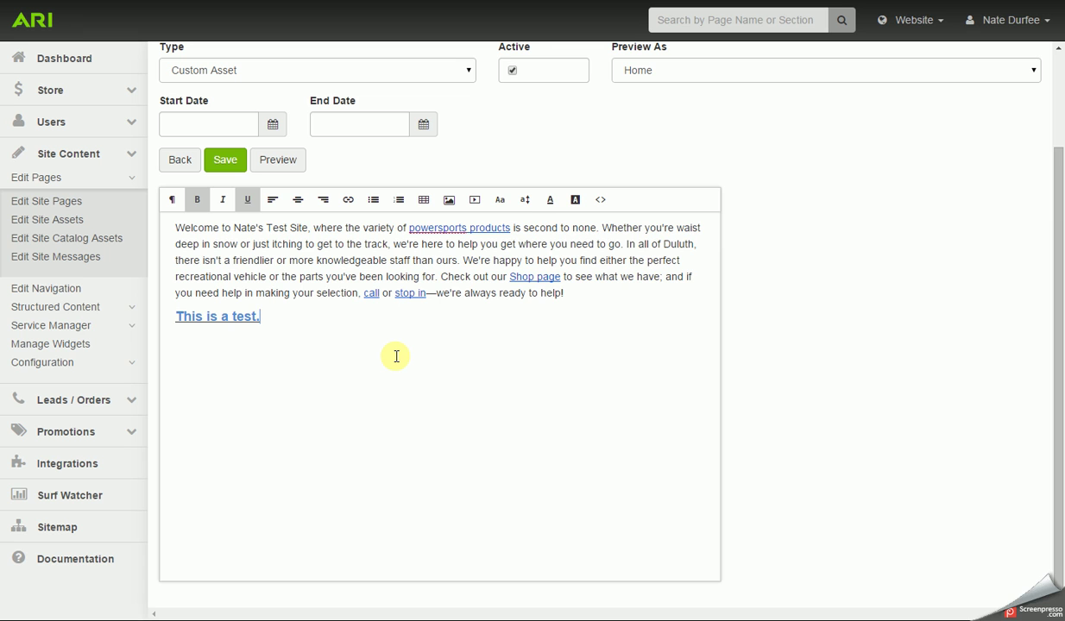
double_click(392, 260)
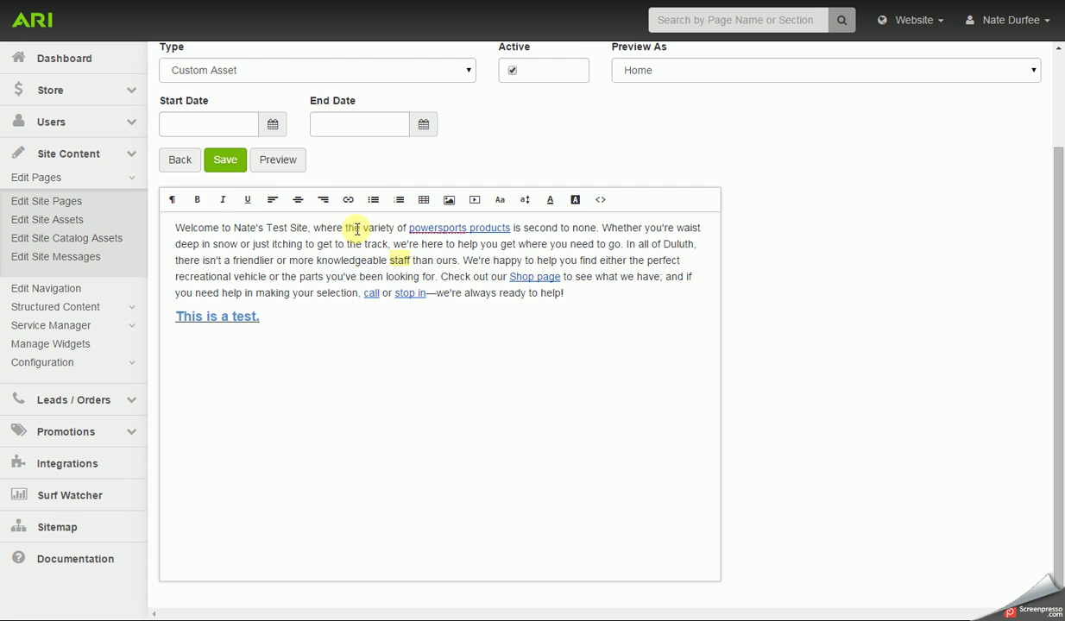
click(350, 207)
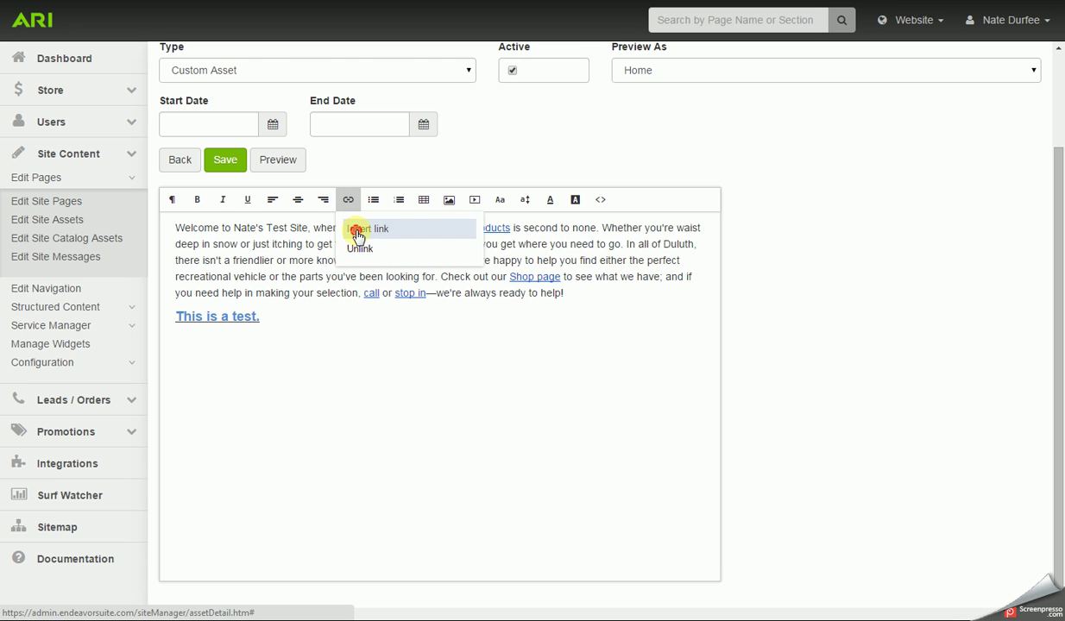
click(356, 230)
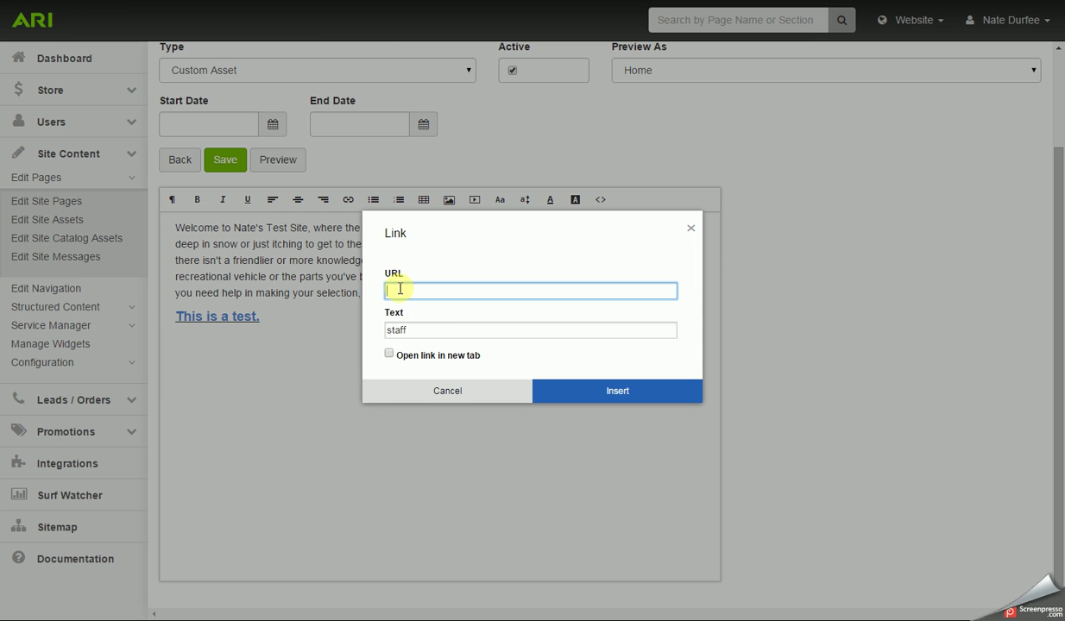
click(352, 0)
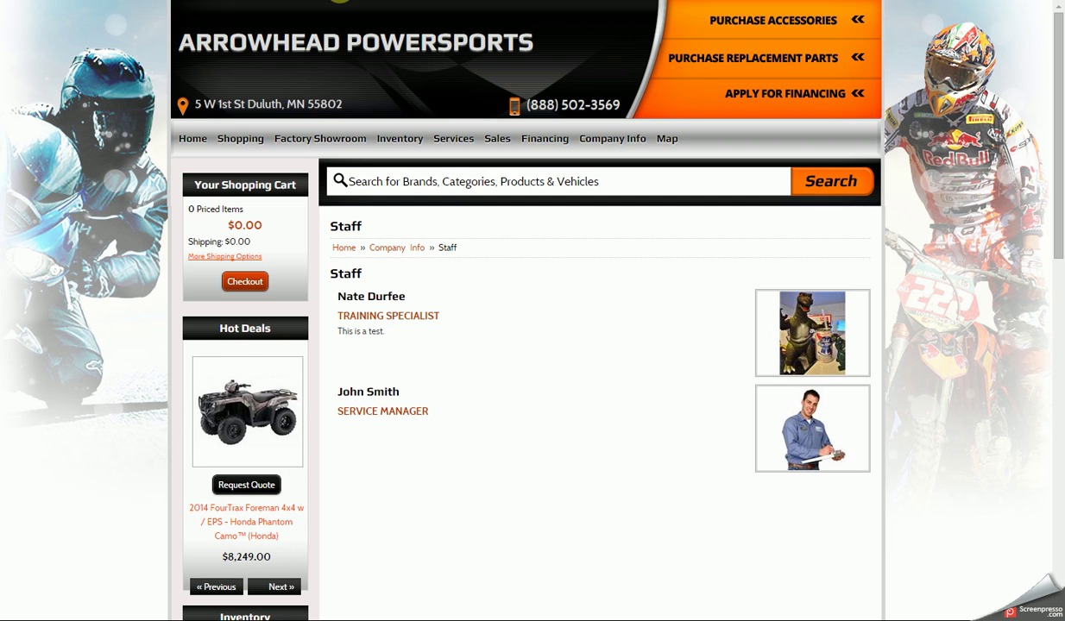
key(ctrl+Tab)
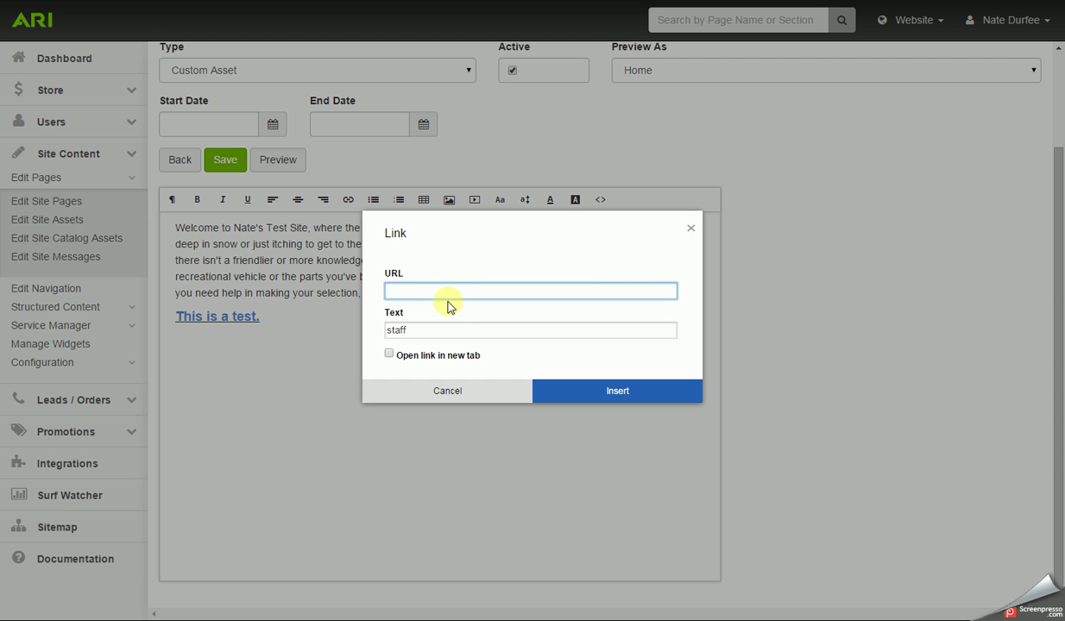
text(http://6mk9s82c.50belowcommerce.com/staff.htm)
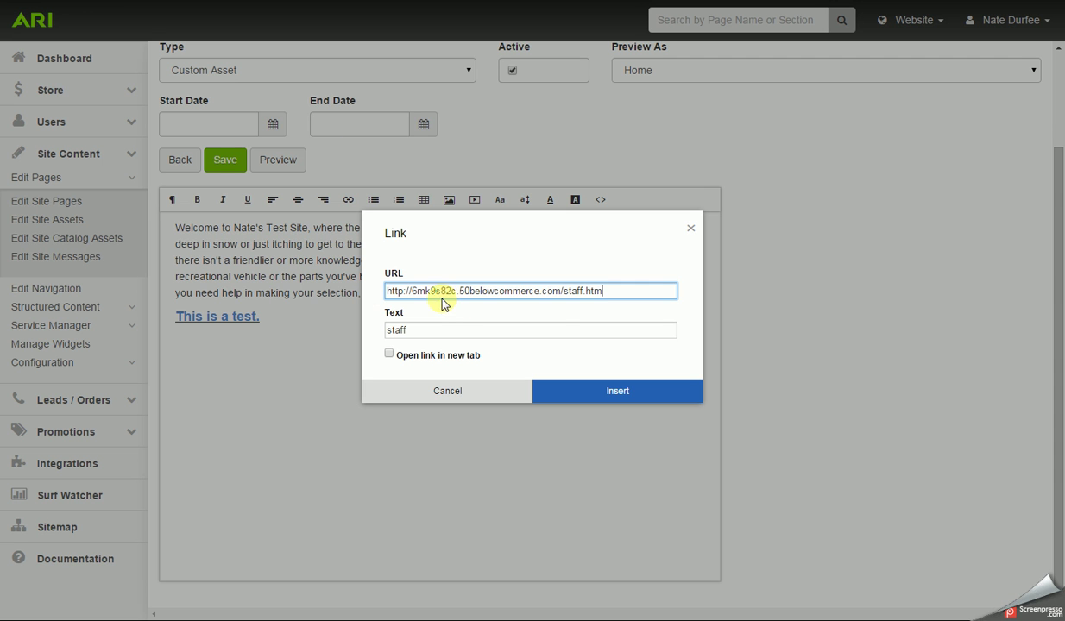
click(595, 389)
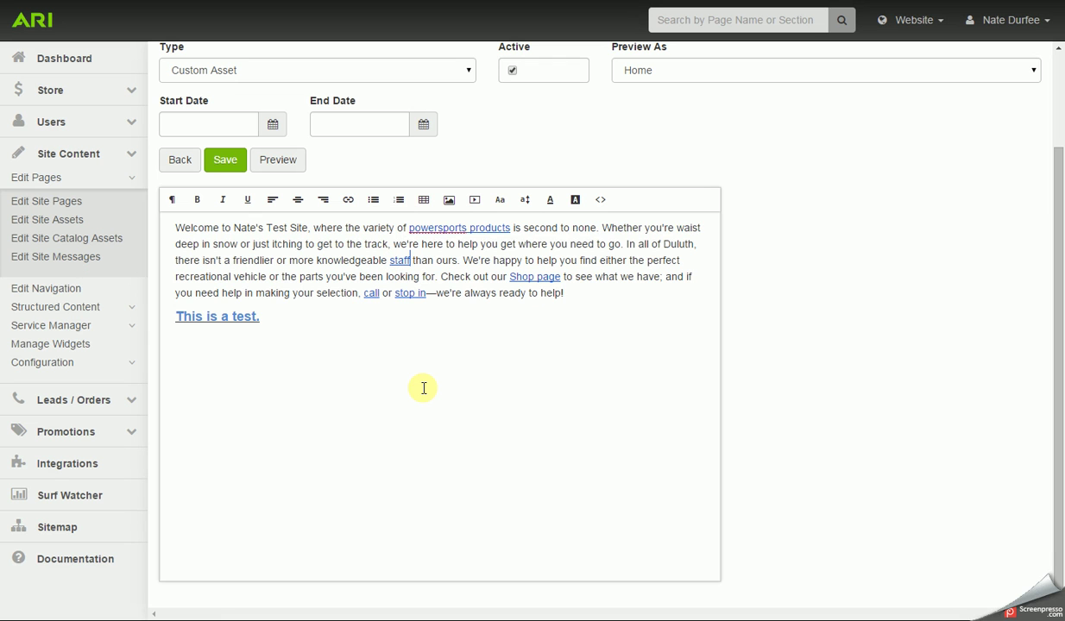
Delete the "This is a test." text below the welcome paragraph
click(261, 316)
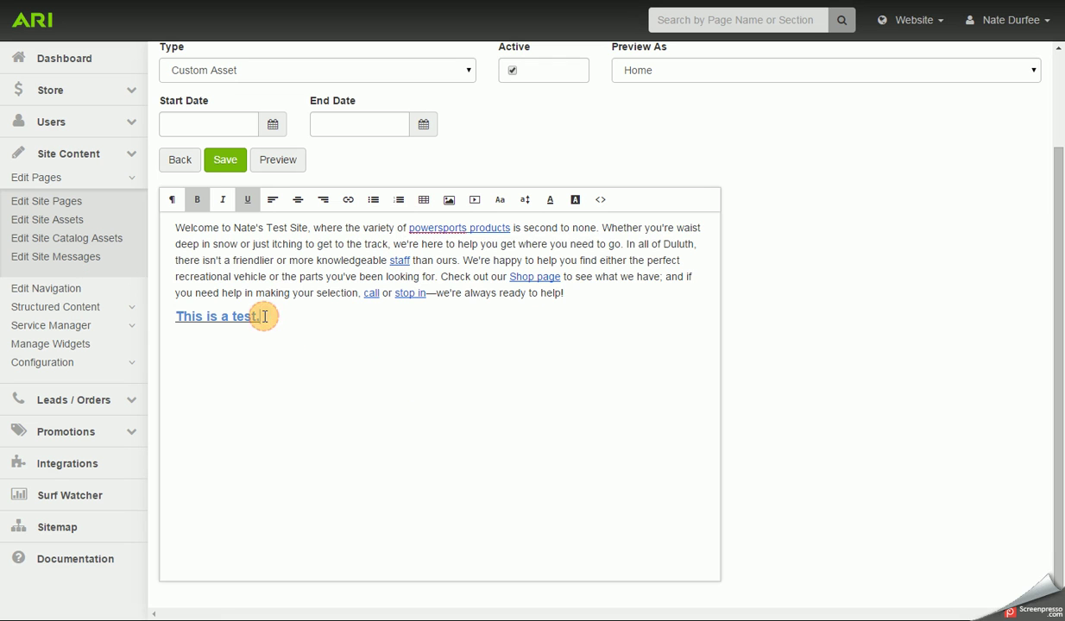
key(BackSpace)
key(BackSpace)
key(BackSpace)
key(BackSpace)
key(BackSpace)
key(BackSpace)
key(BackSpace)
key(BackSpace)
key(BackSpace)
key(BackSpace)
key(BackSpace)
key(BackSpace)
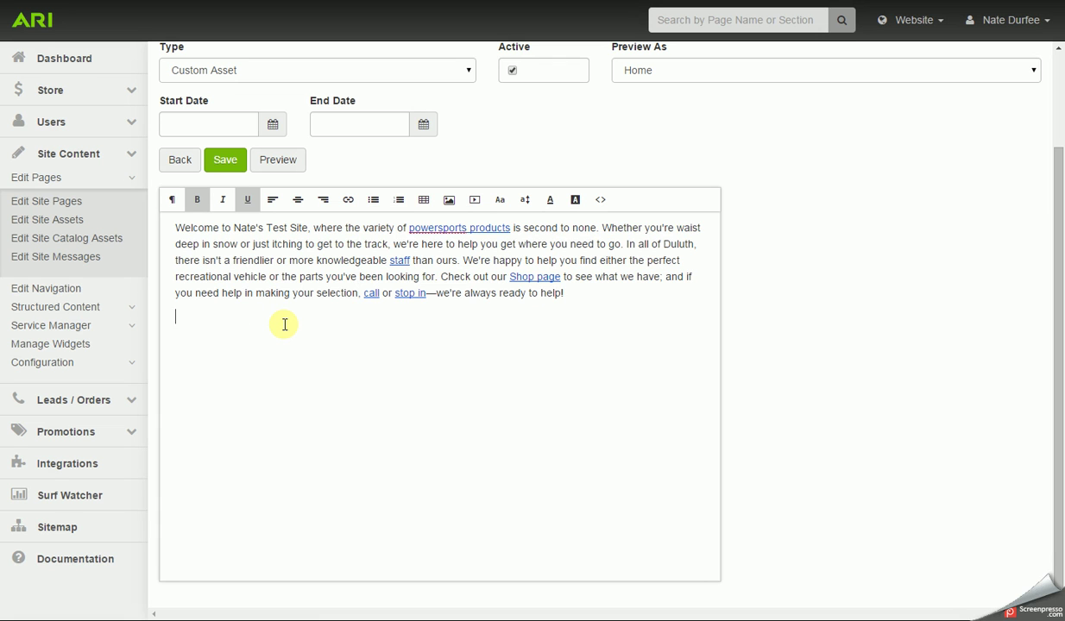
Open the image file browser for the blank line and create a root-level folder named "Test Folder"
click(449, 207)
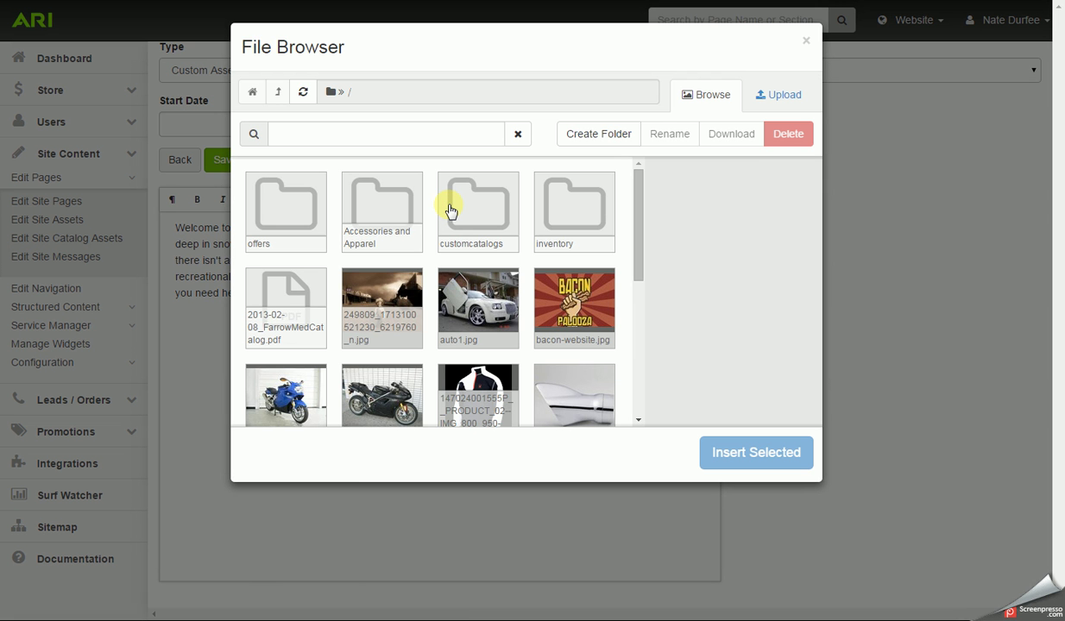
scroll(449, 207, down, 1)
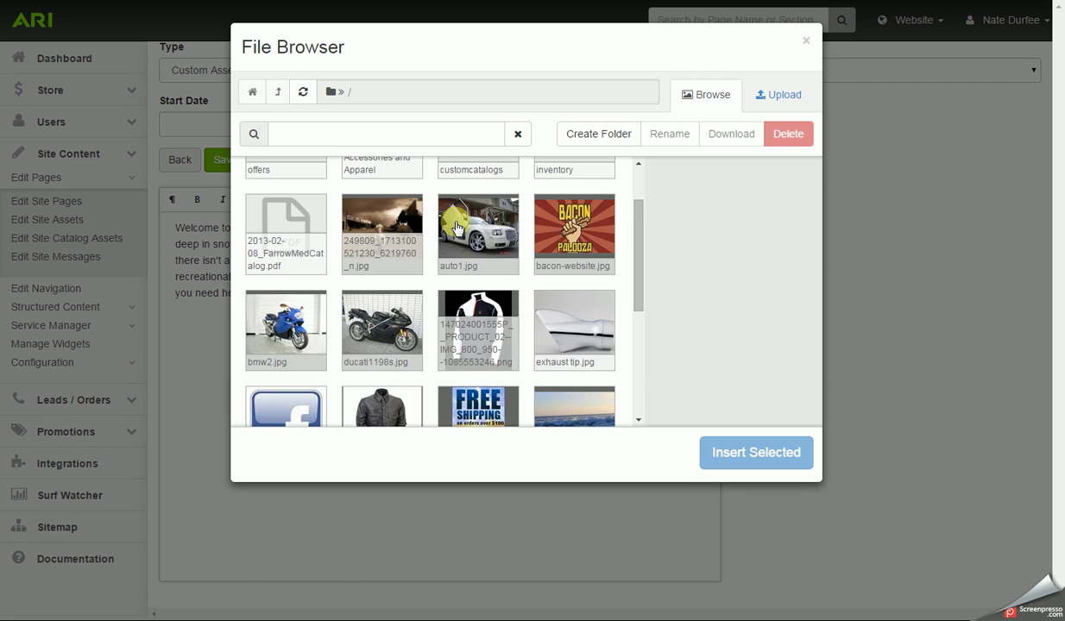
scroll(455, 228, up, 1)
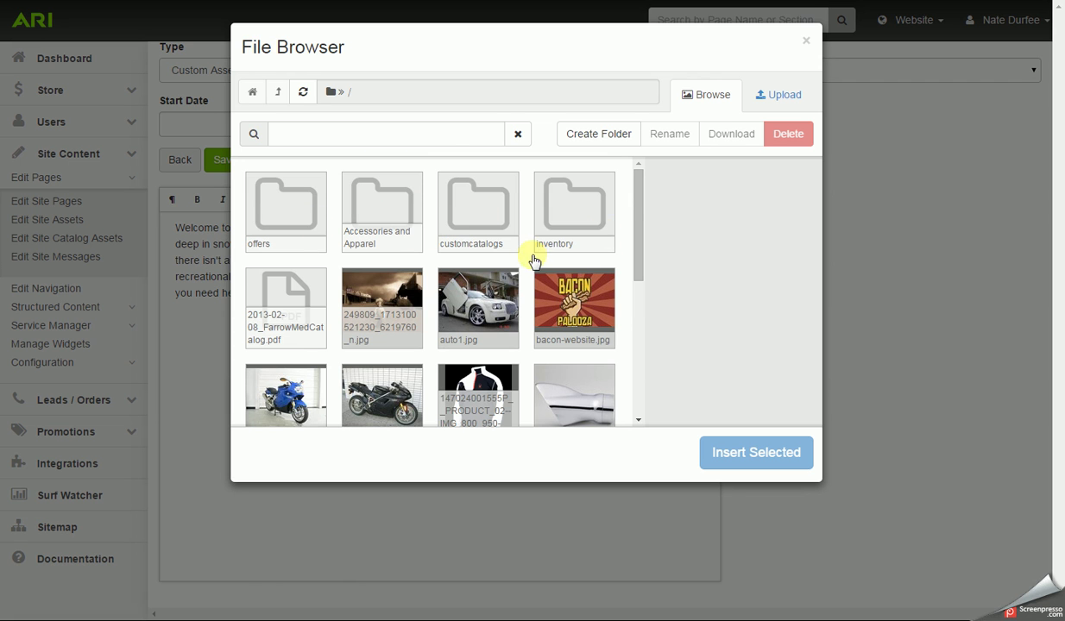
scroll(498, 255, down, 1)
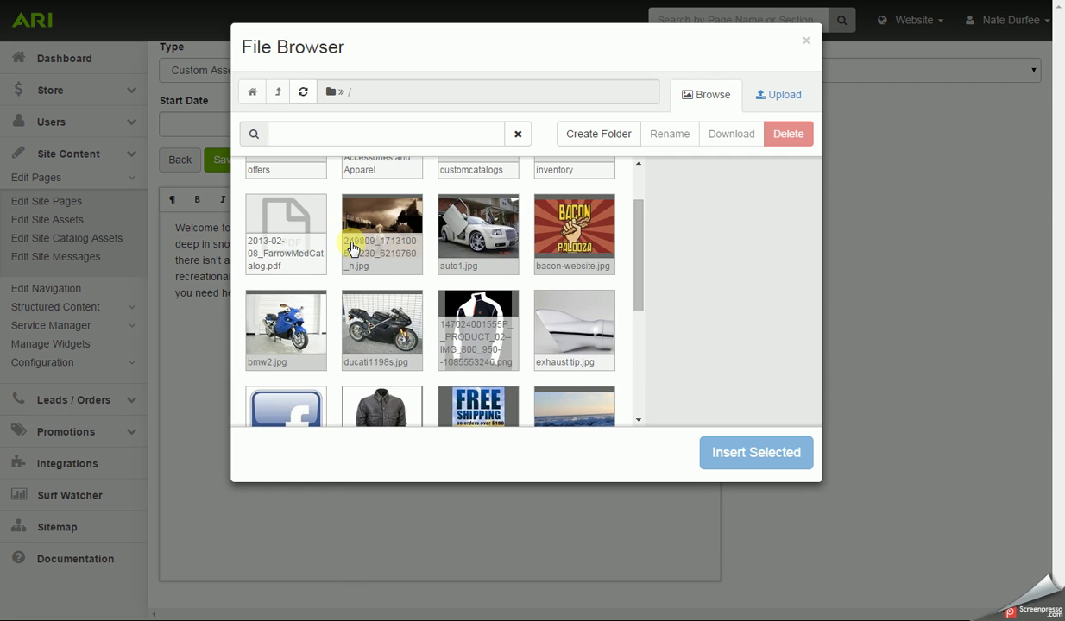
scroll(452, 226, down, 5)
scroll(496, 246, up, 6)
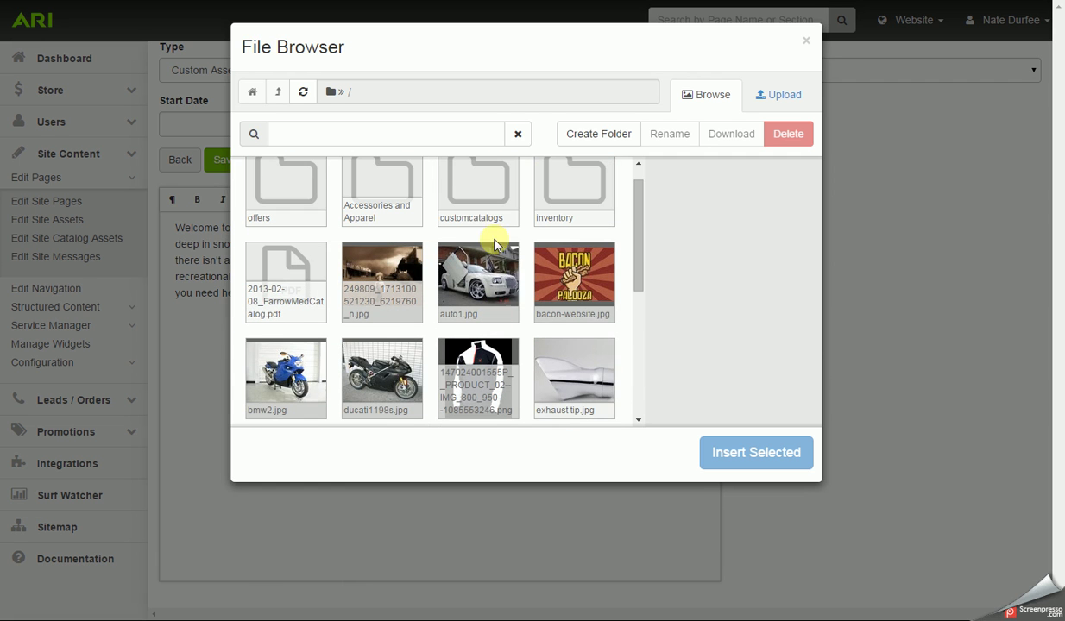
scroll(500, 259, up, 1)
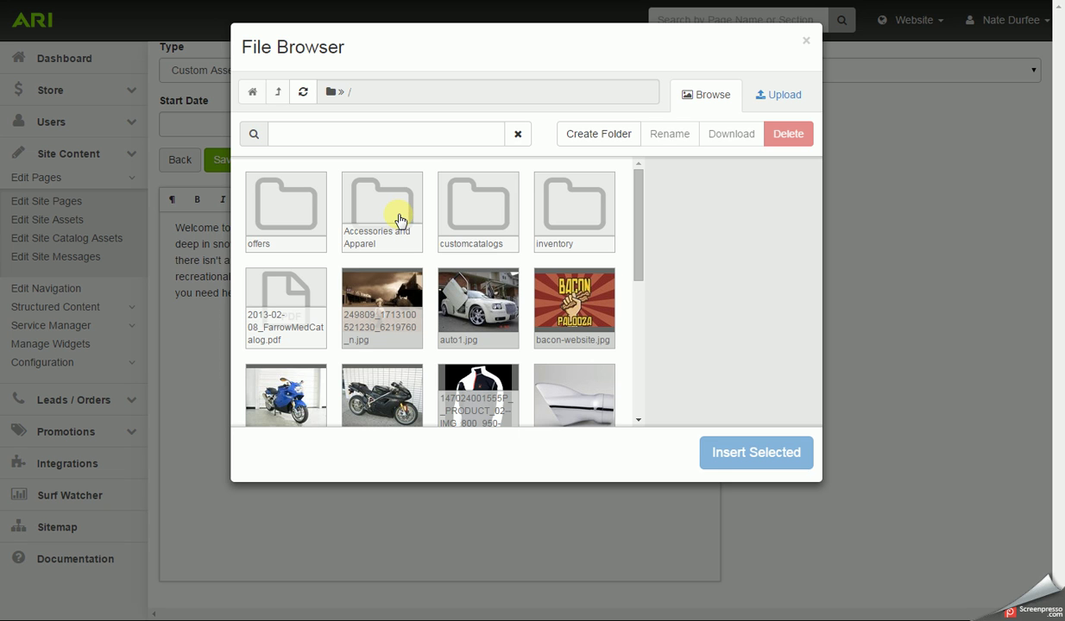
click(581, 136)
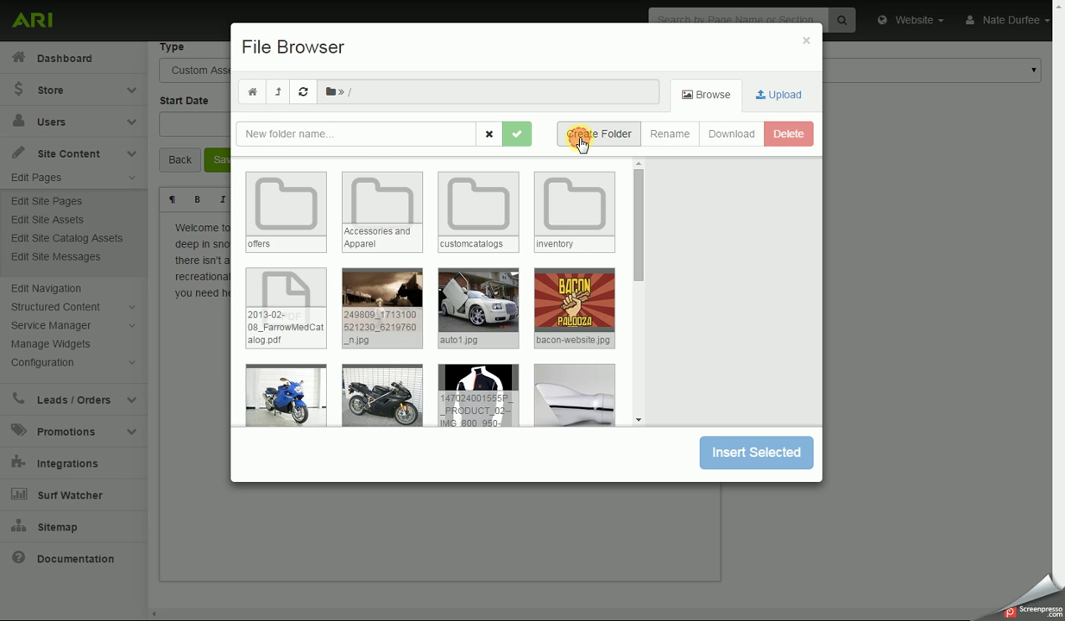
click(359, 138)
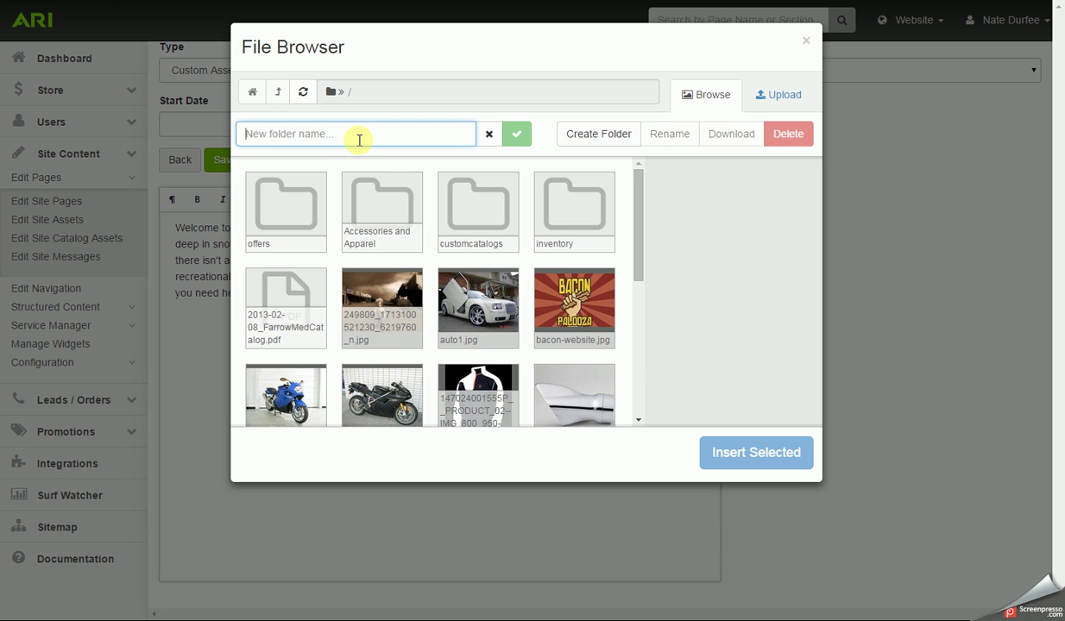
text(Test Folder)
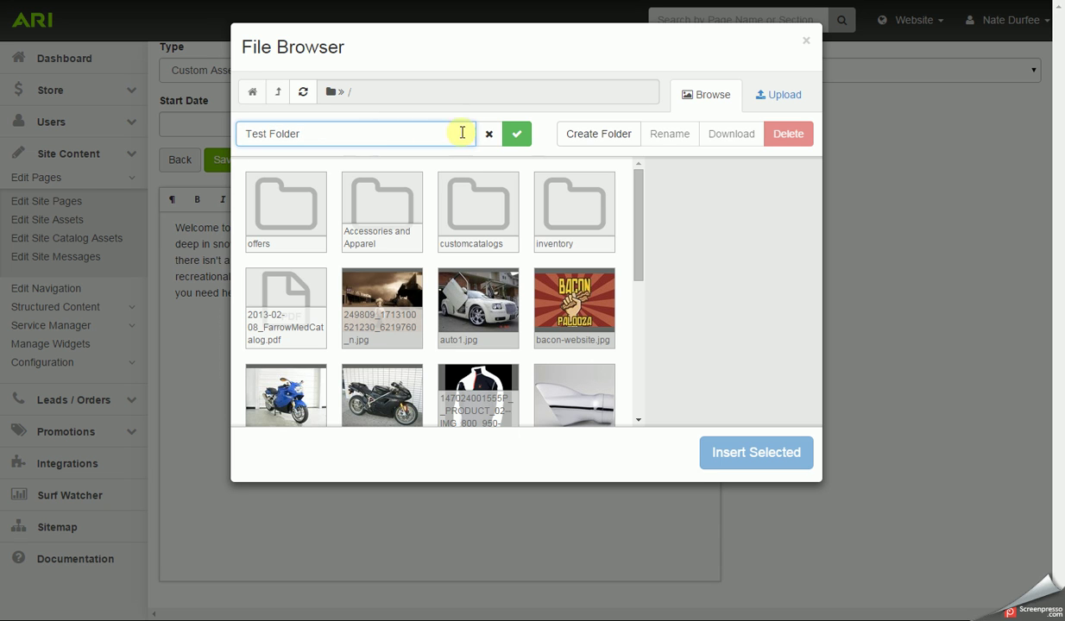
click(518, 134)
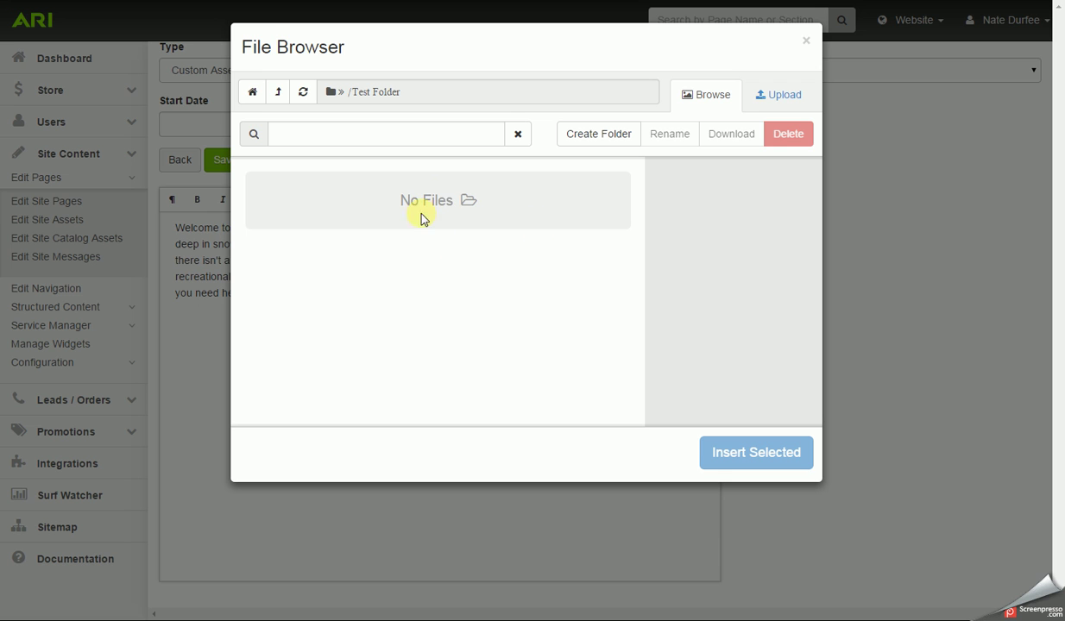
Go back to the root directory, look through its files and reopen Test Folder
click(276, 92)
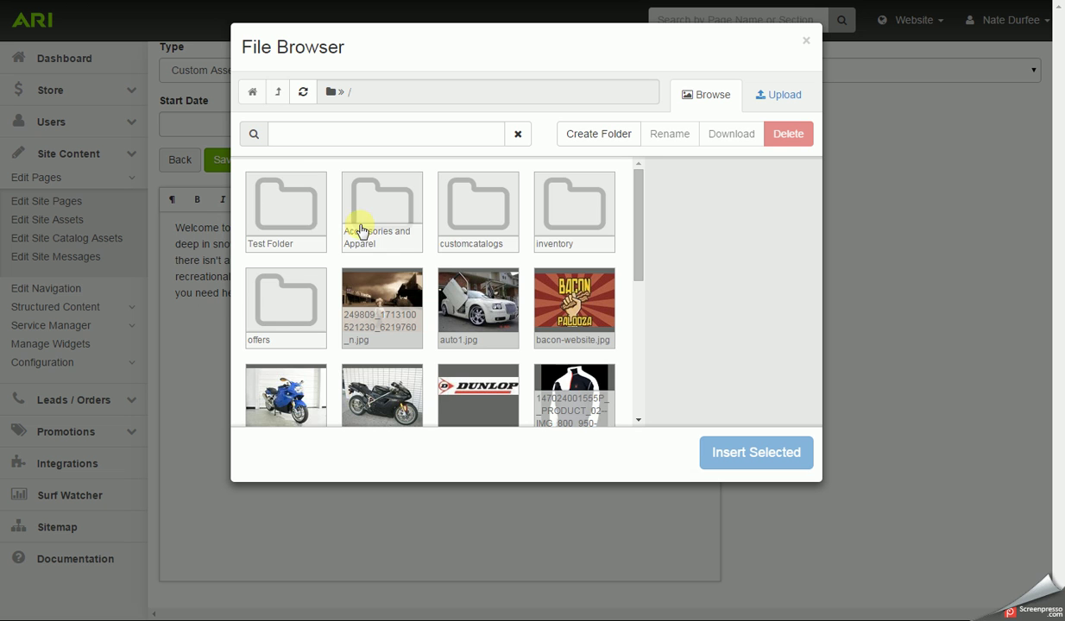
scroll(537, 265, down, 1)
scroll(538, 265, down, 3)
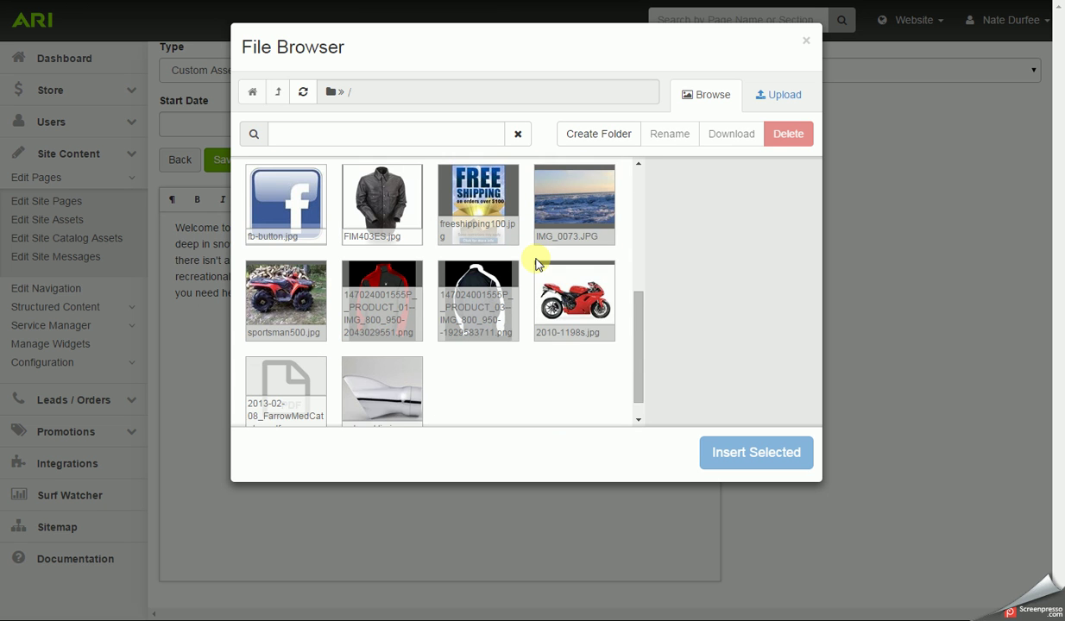
scroll(537, 263, down, 1)
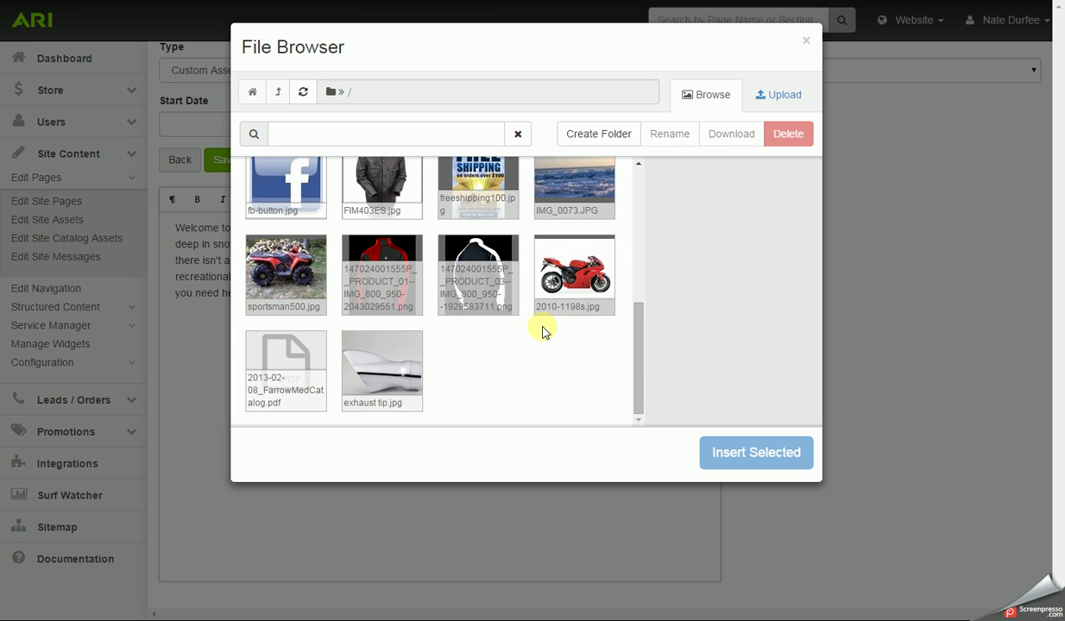
scroll(543, 331, up, 5)
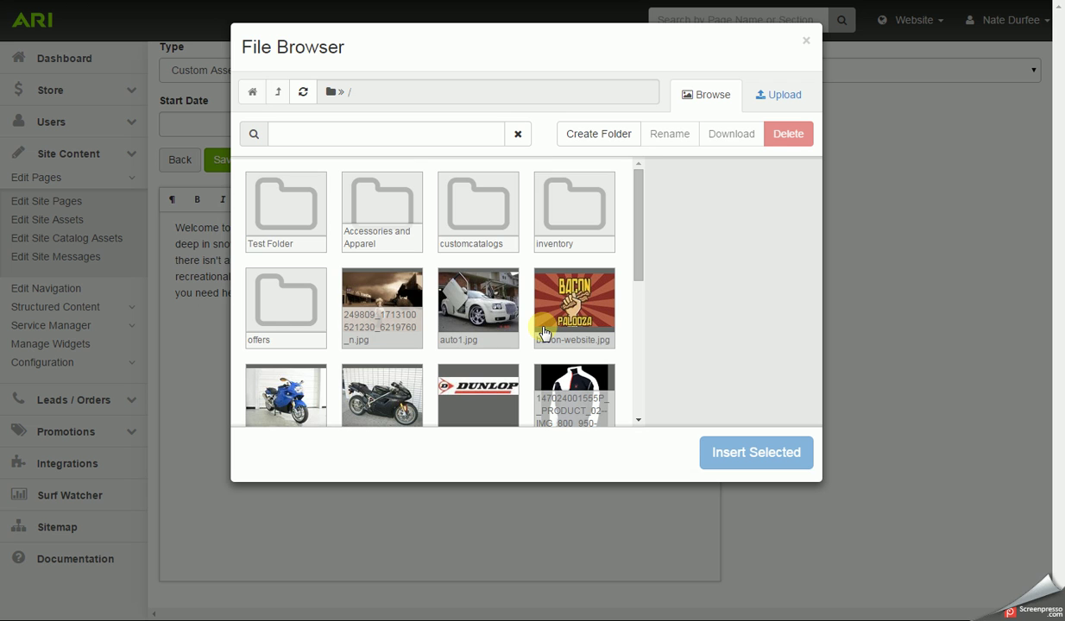
double_click(281, 209)
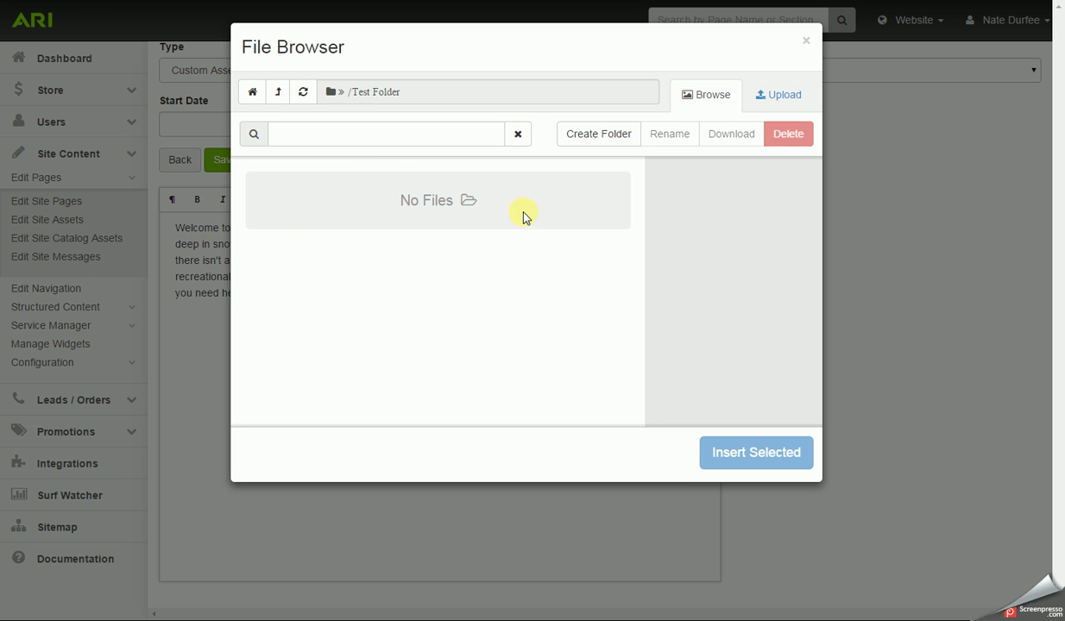
Upload the image D.jpg from the Pictures library into Test Folder
click(781, 98)
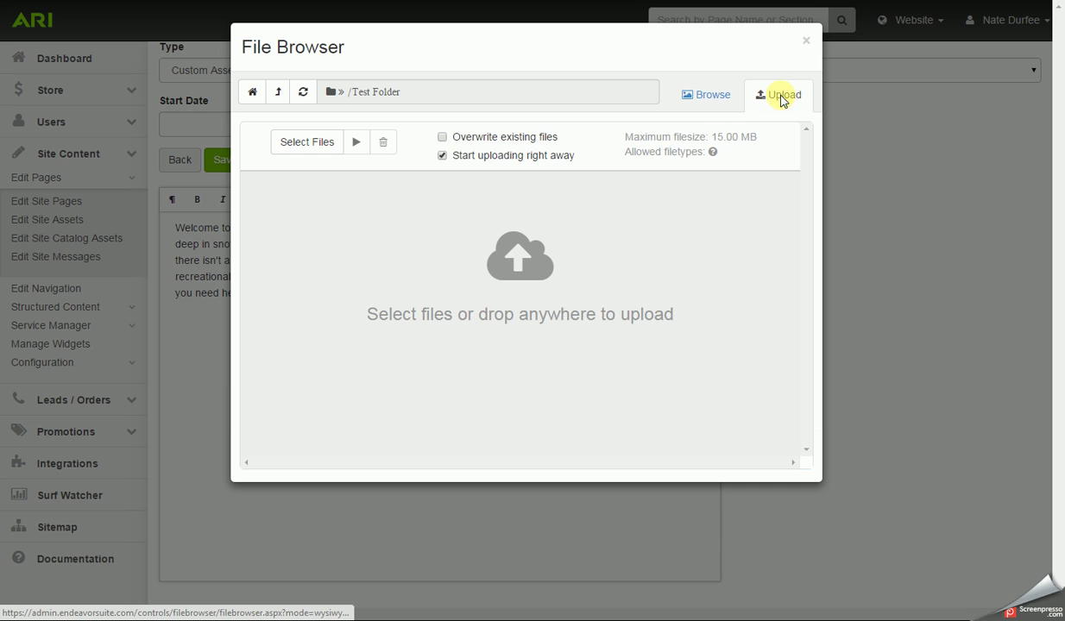
click(311, 145)
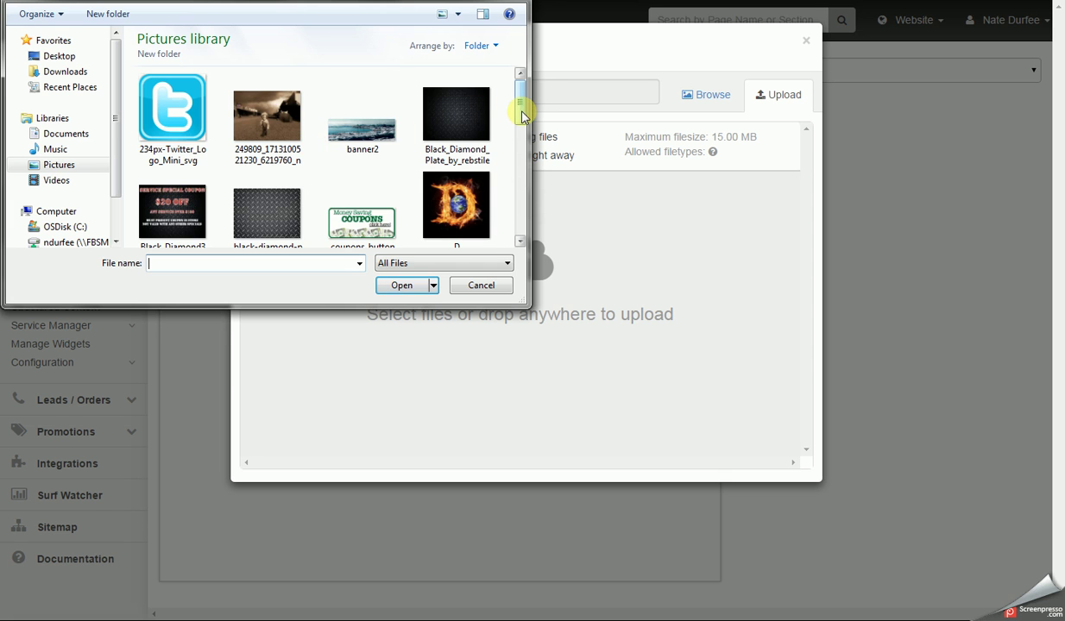
mouse_move(521, 111)
mouse_down()
mouse_move(526, 209)
mouse_move(516, 102)
mouse_up()
click(266, 211)
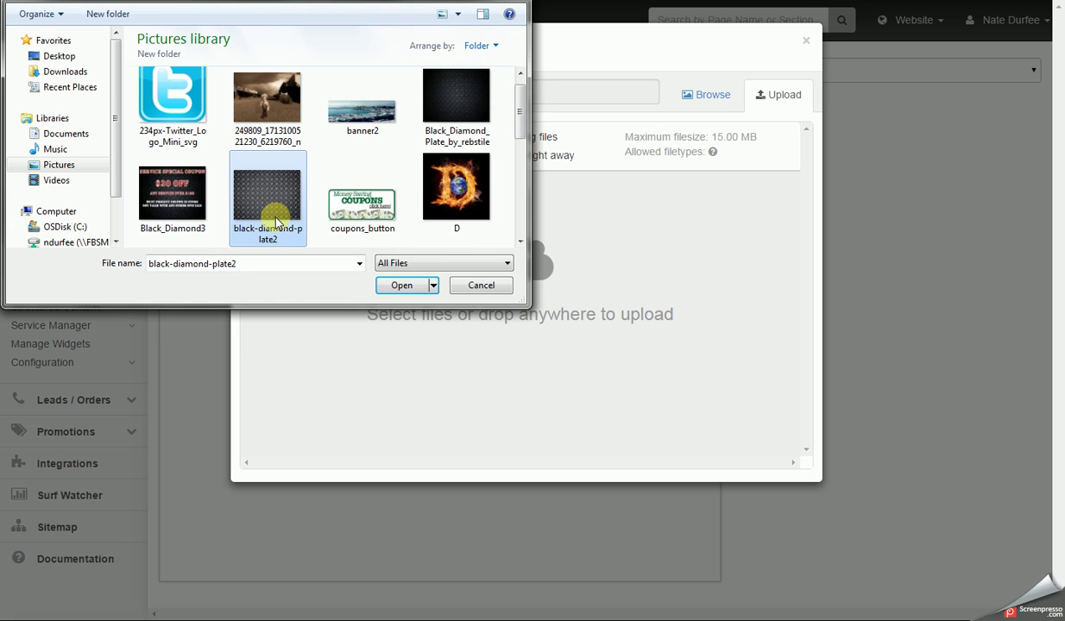
click(456, 185)
click(399, 285)
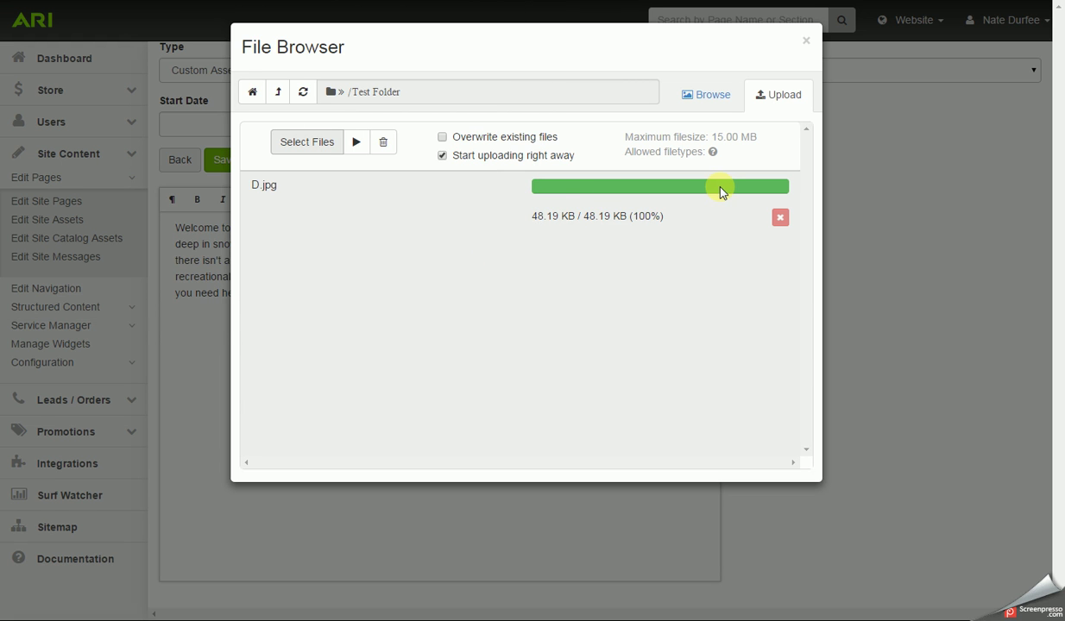
Insert D.jpg from Test Folder below the welcome paragraph at a custom size of 400 × 400
click(710, 96)
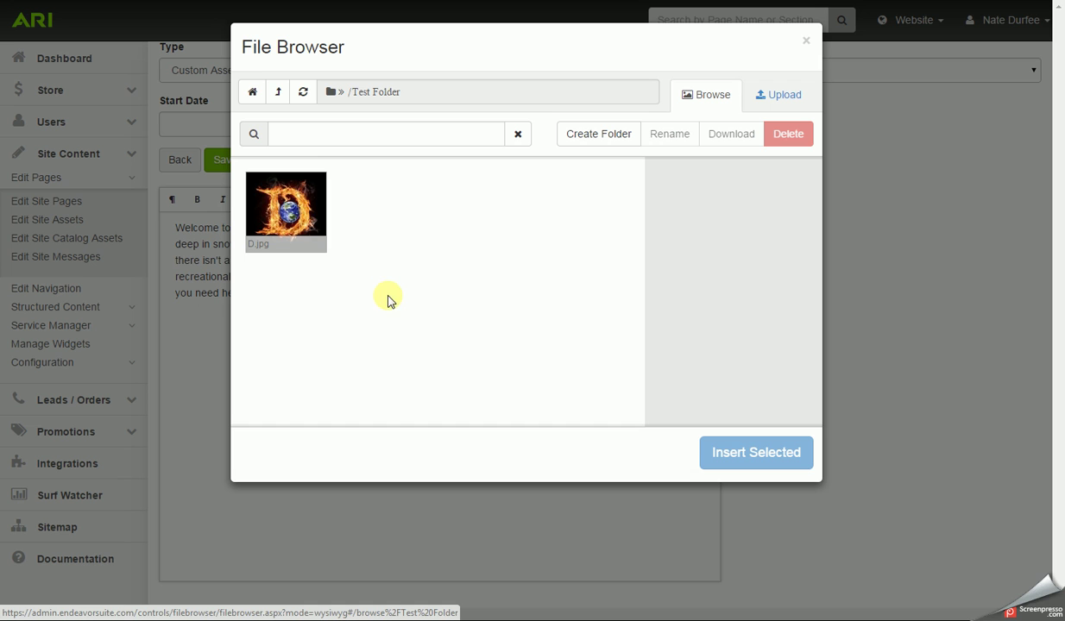
click(289, 222)
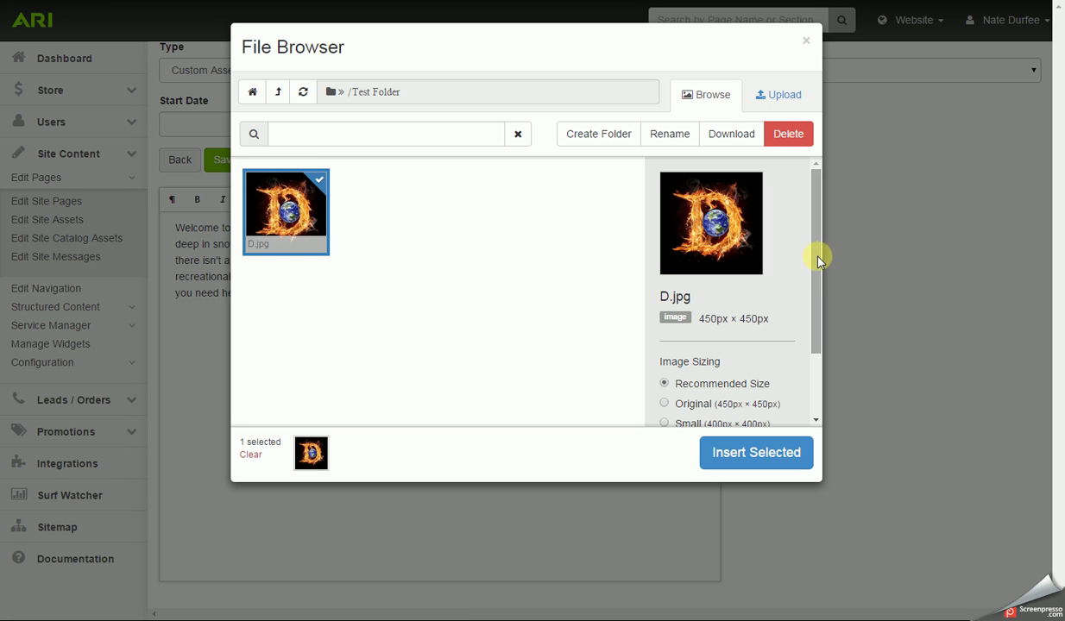
drag(816, 255, 816, 312)
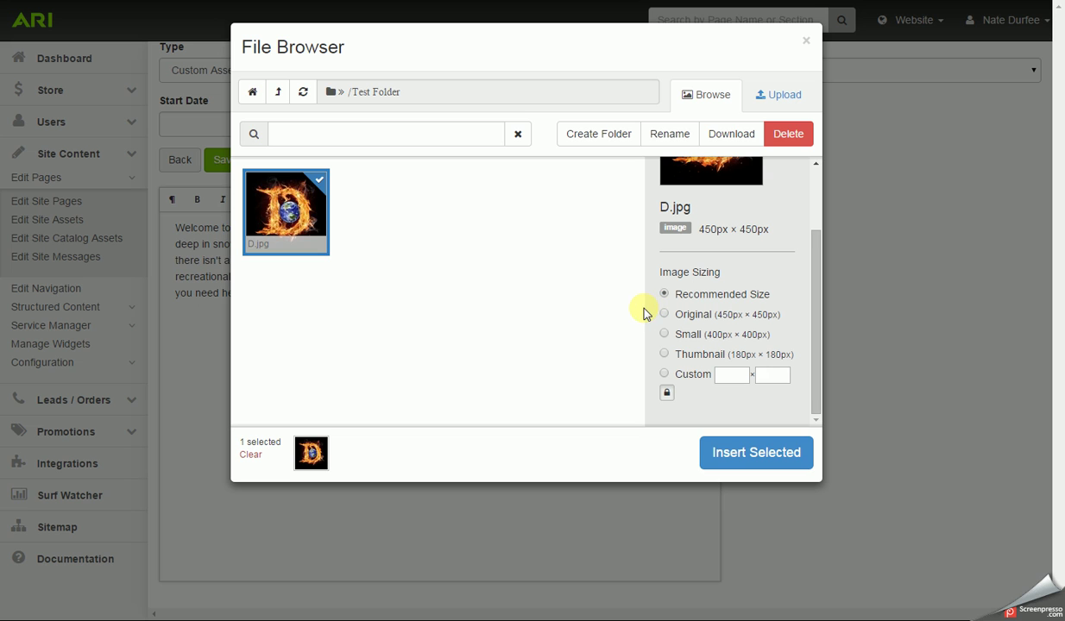
click(665, 374)
double_click(711, 374)
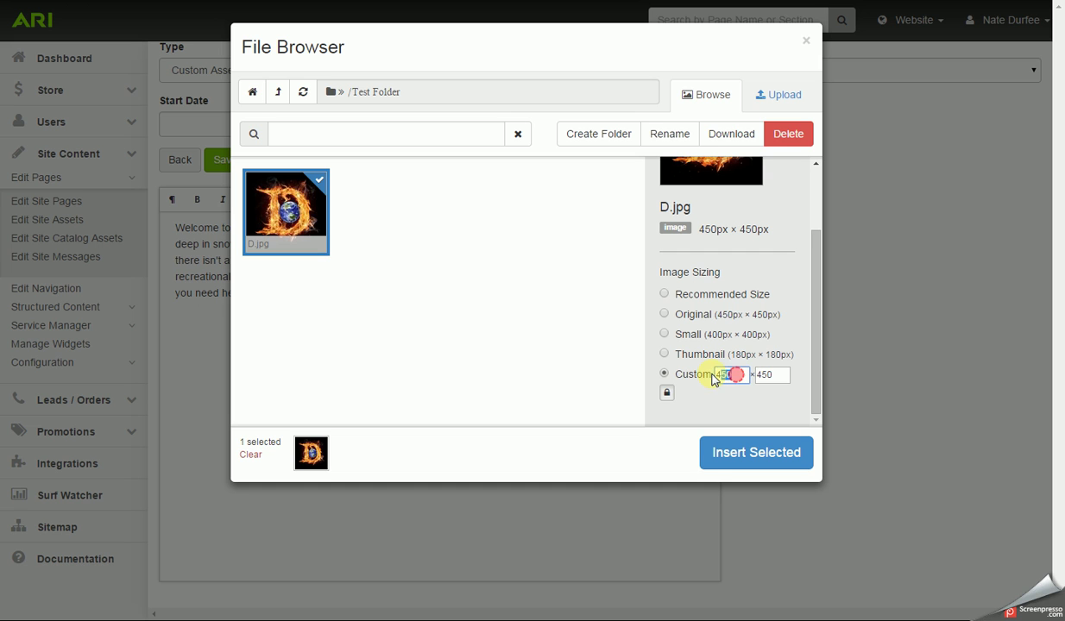
text(400)
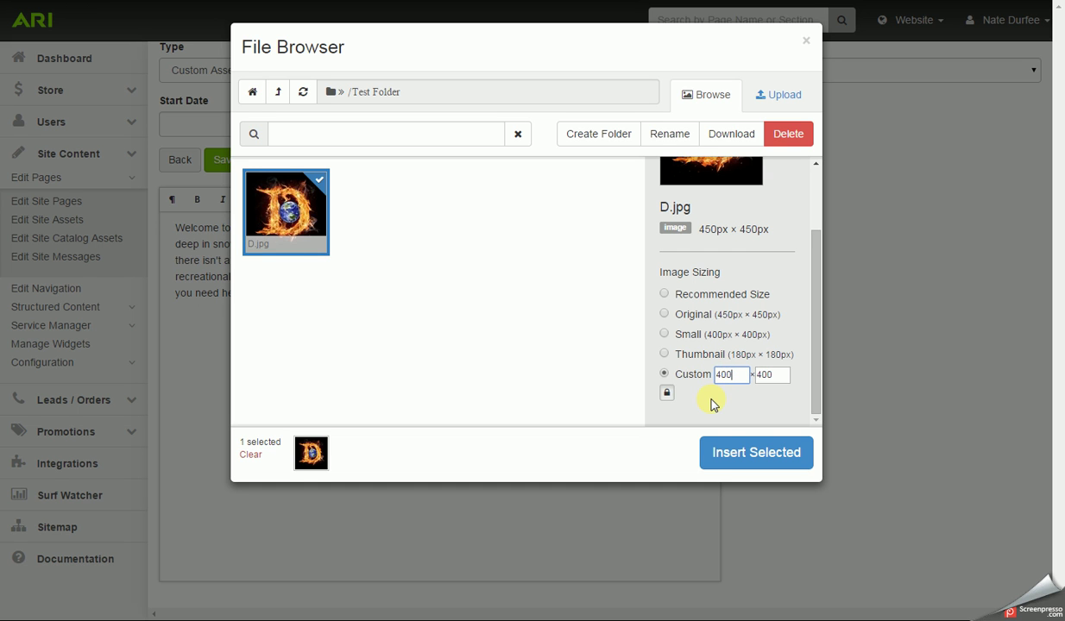
click(762, 462)
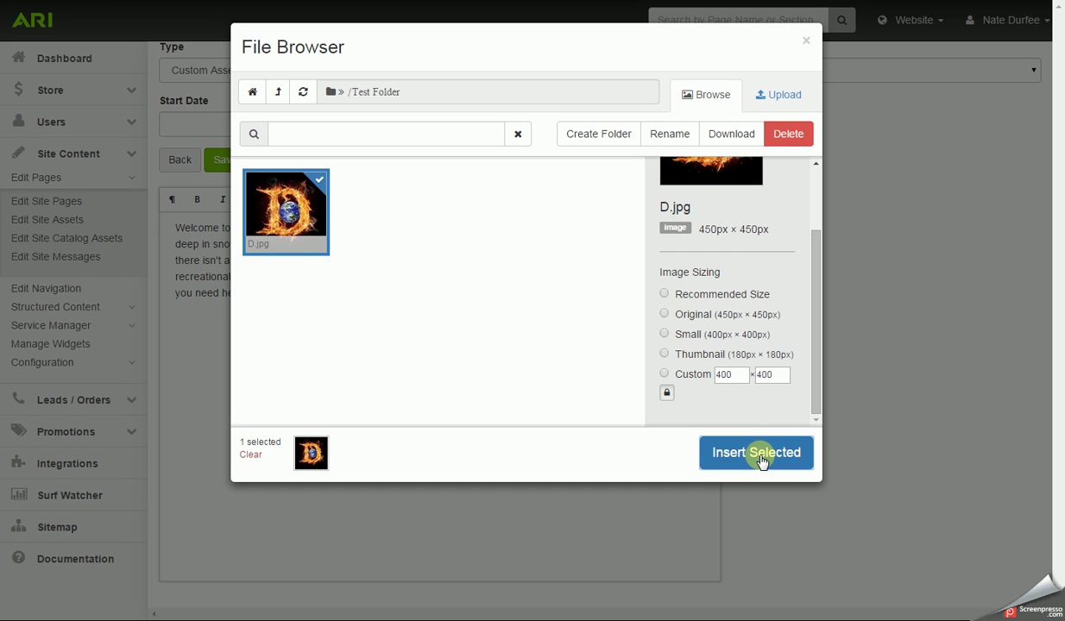
click(761, 459)
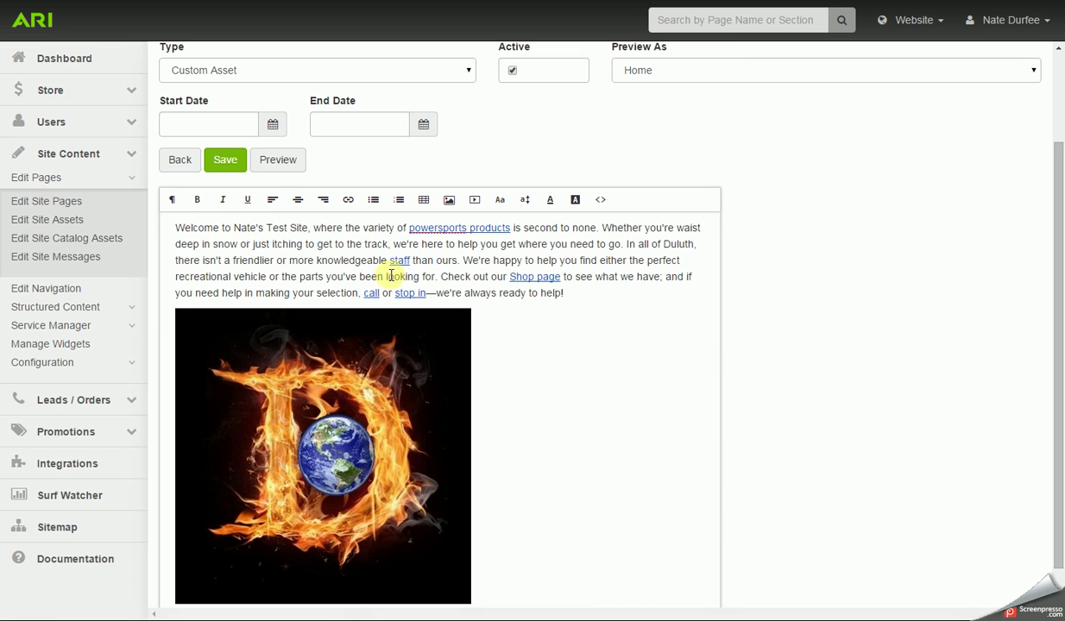
Try the right and left alignments on the inserted image and leave it centred
click(298, 201)
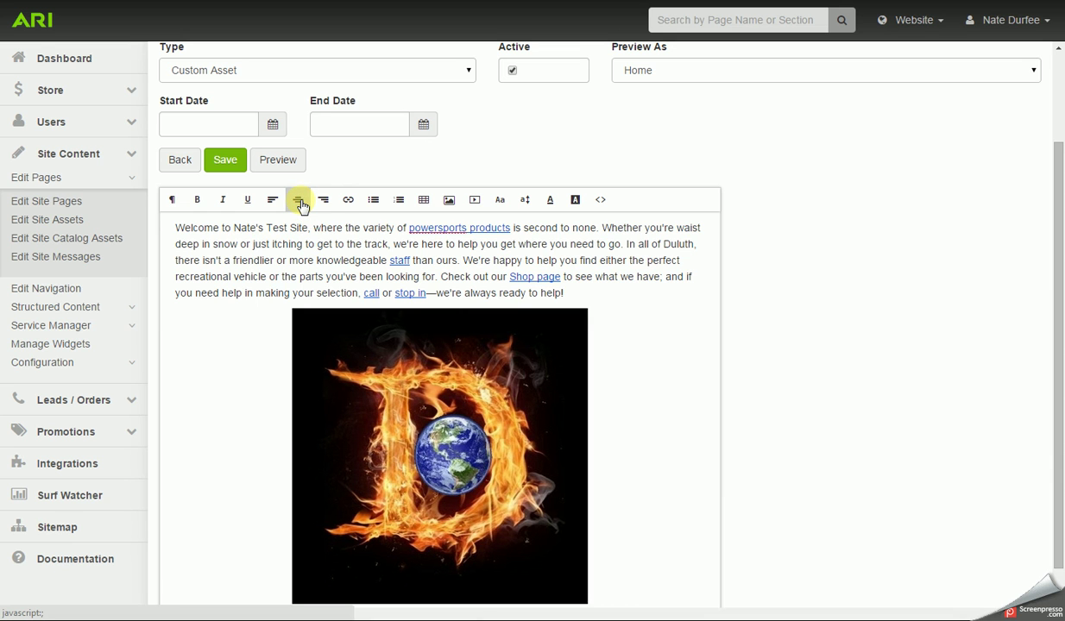
click(323, 201)
click(274, 202)
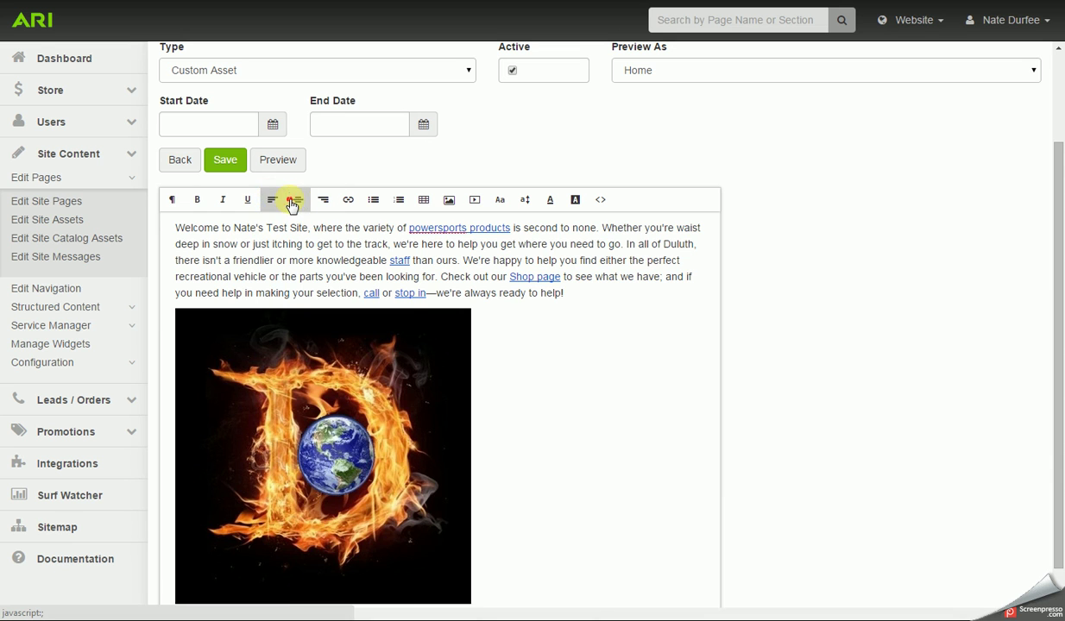
click(297, 201)
Open the image's edit settings, try the Open link in new tab option, and cancel without saving
scroll(667, 436, down, 1)
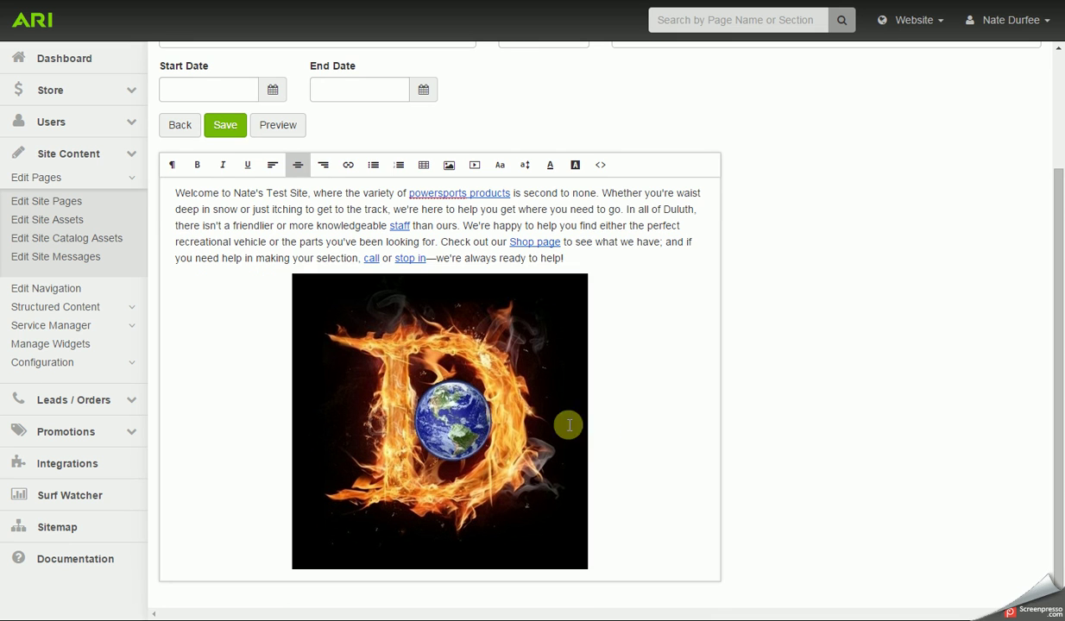
click(445, 400)
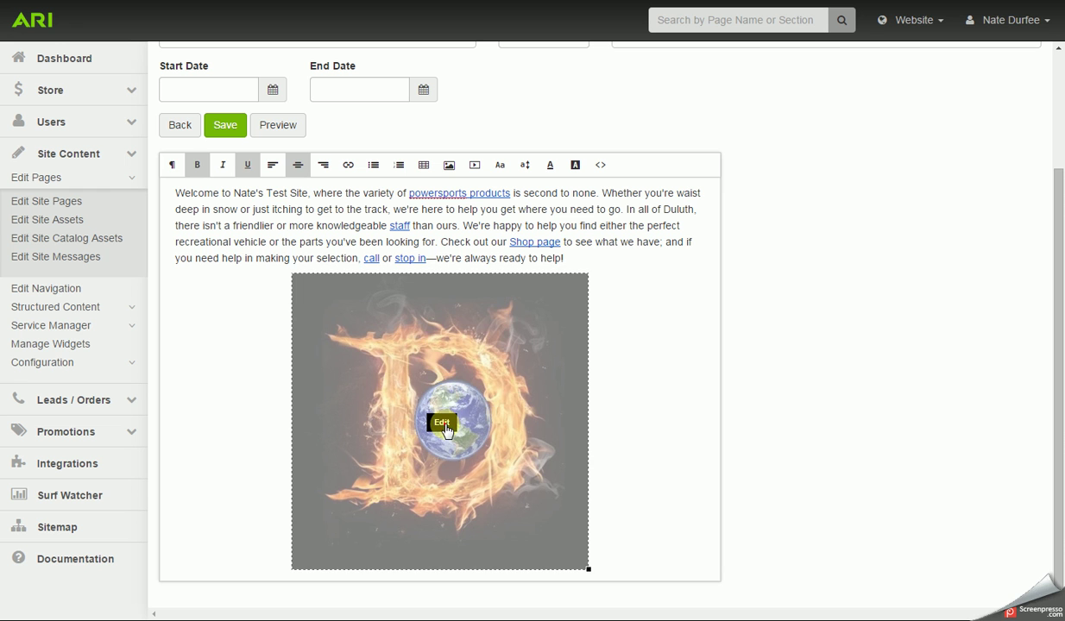
click(442, 421)
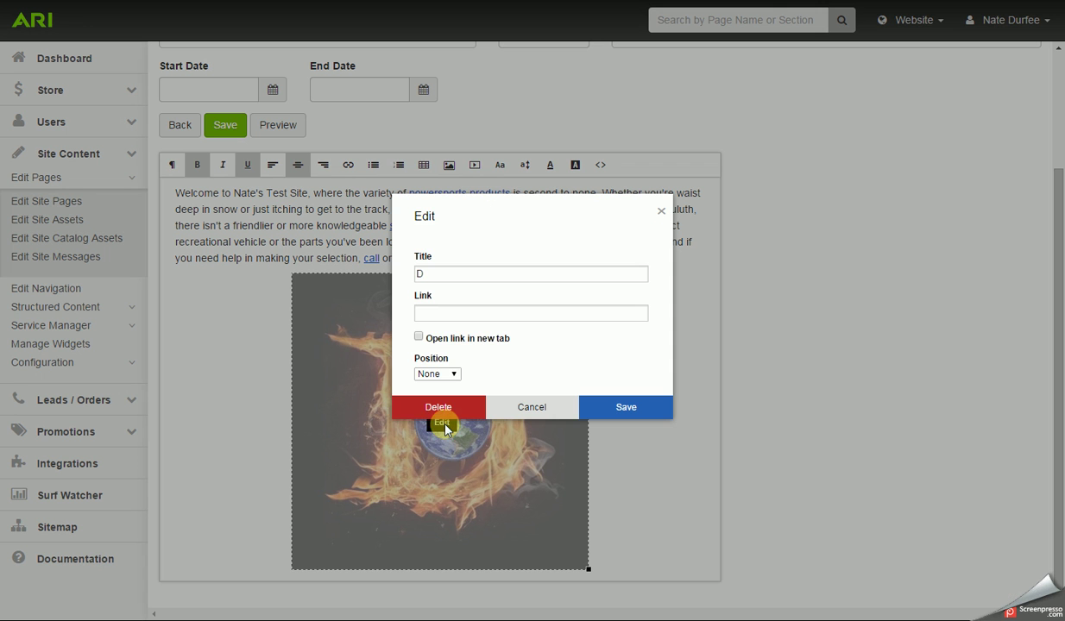
click(434, 312)
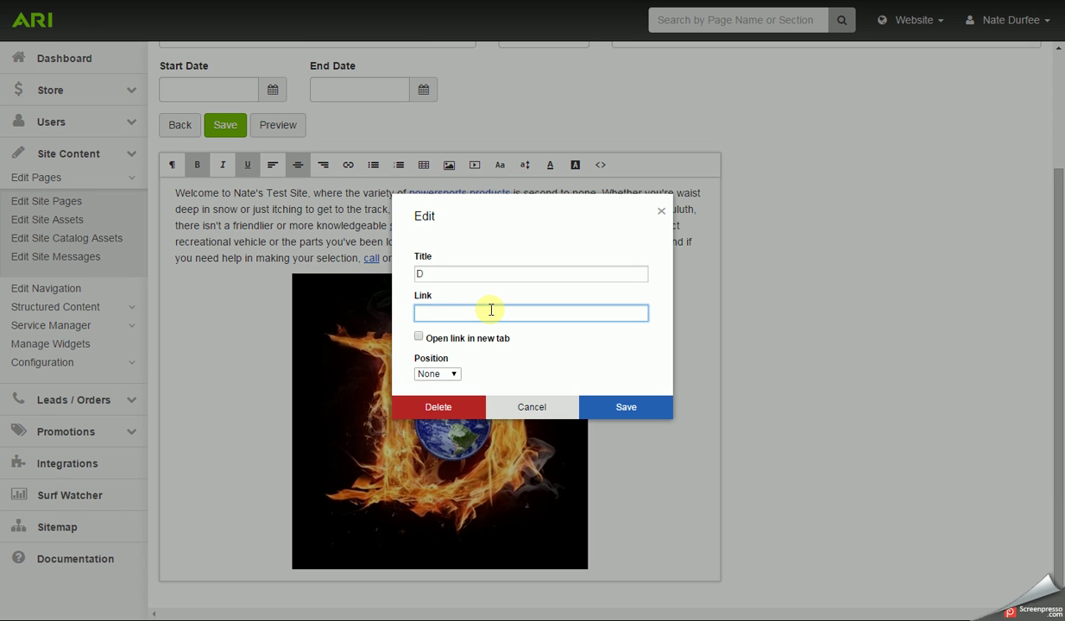
click(419, 336)
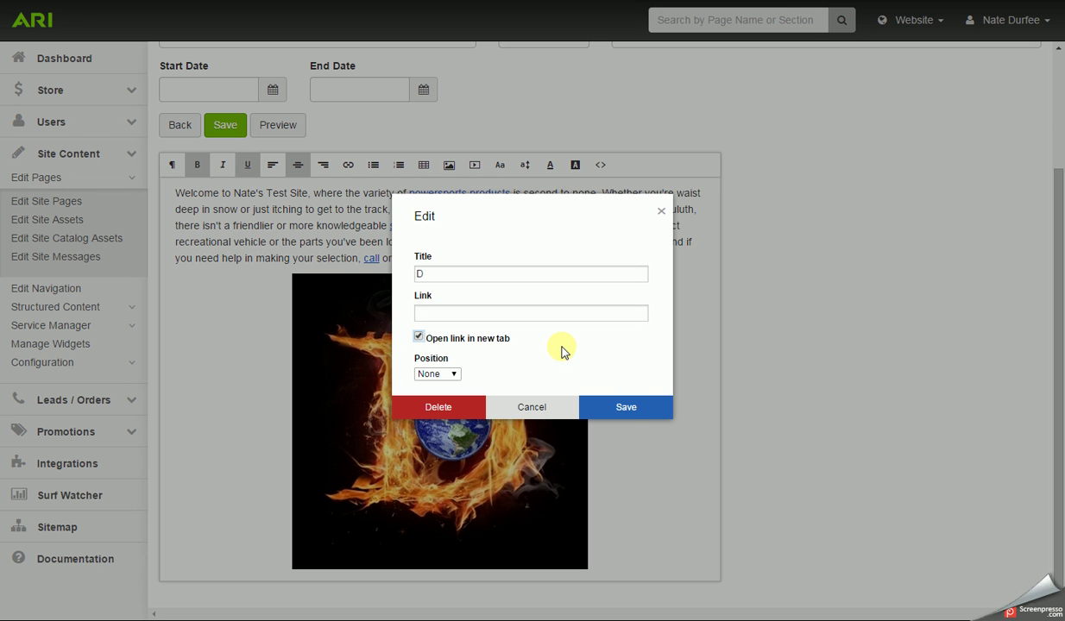
click(527, 407)
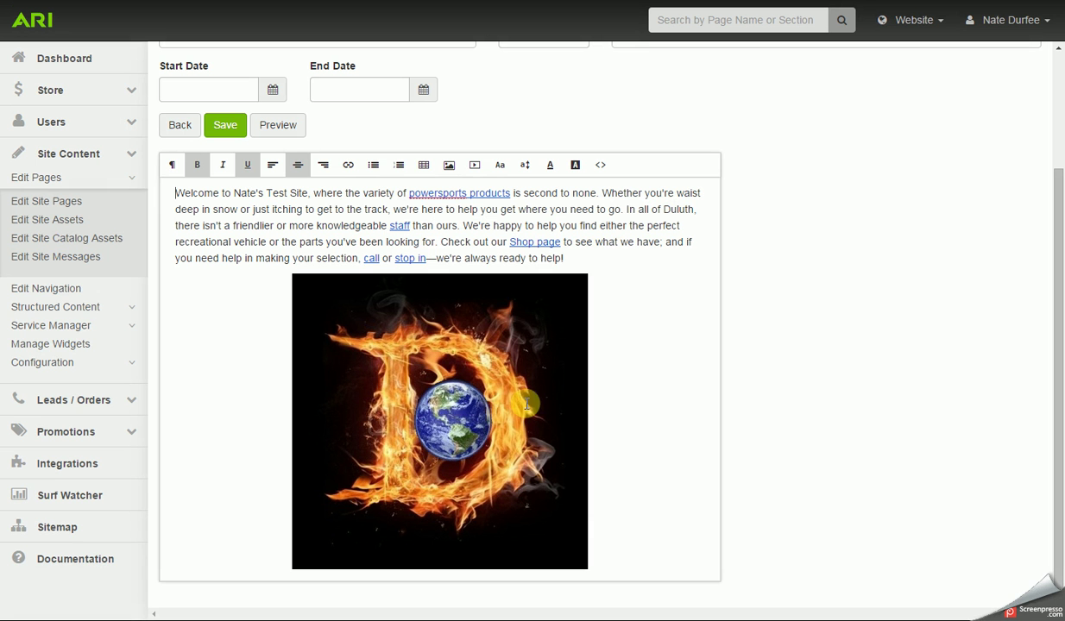
Add a blank line below the image and open the file browser at the root directory for it
click(638, 512)
key(Return)
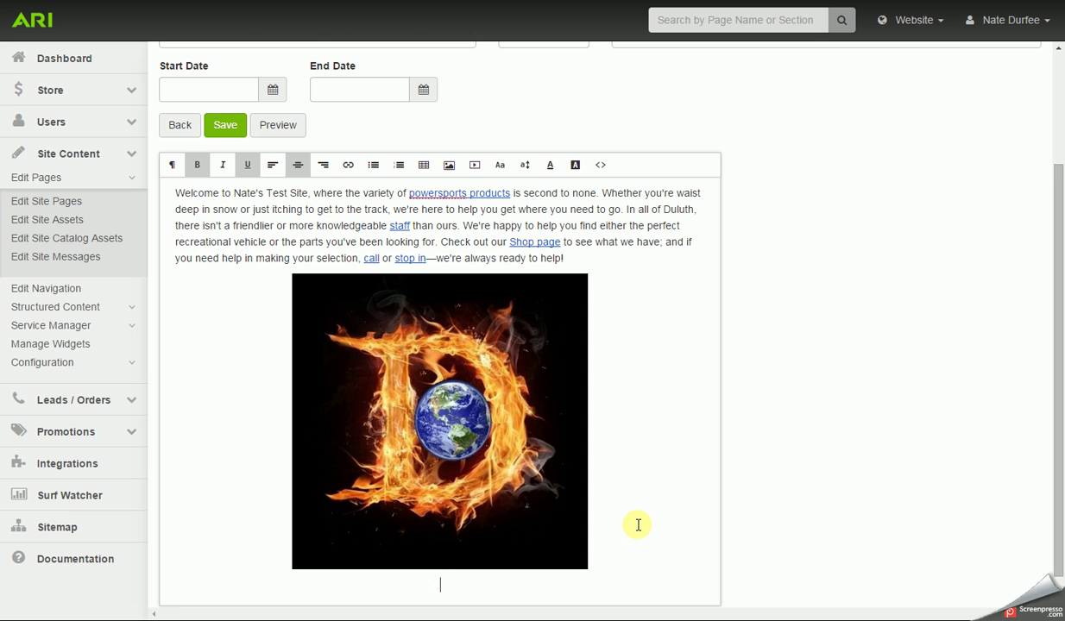
click(450, 167)
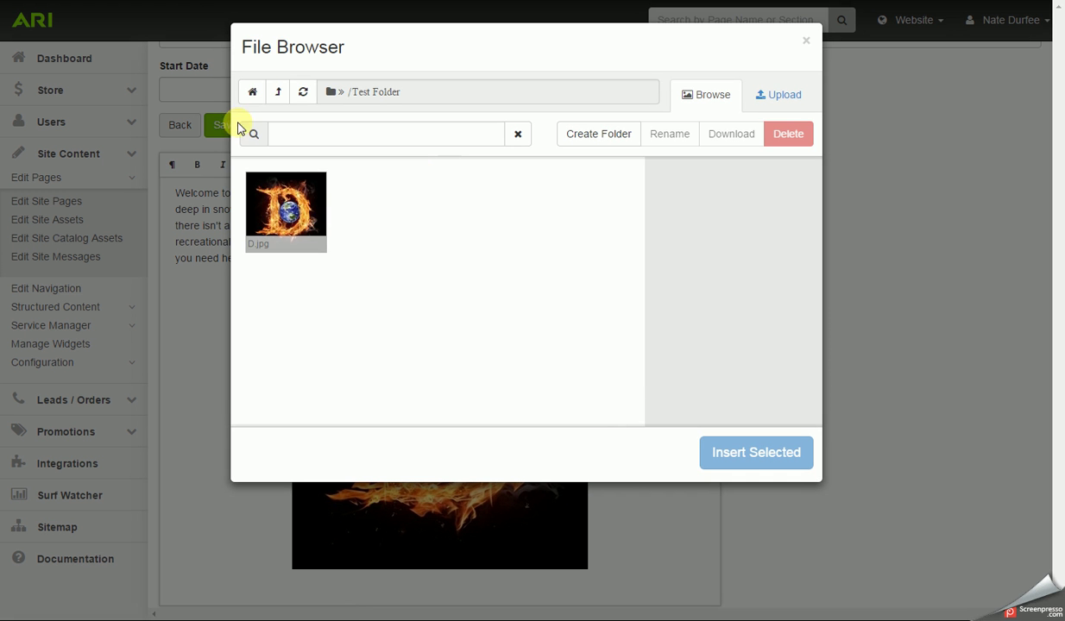
click(276, 95)
scroll(455, 293, down, 1)
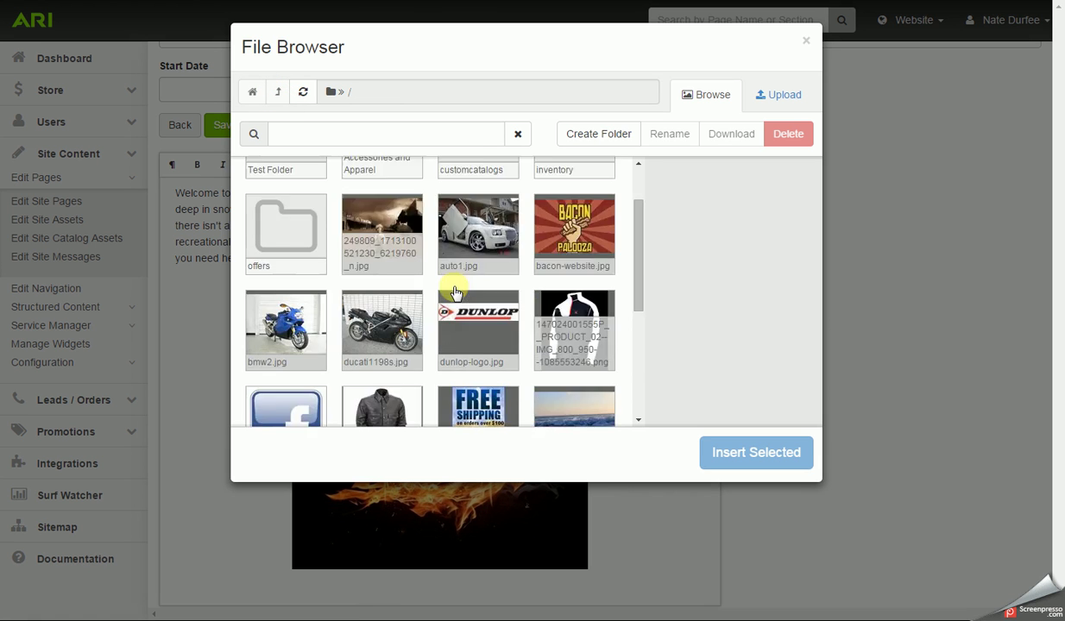
scroll(456, 294, down, 5)
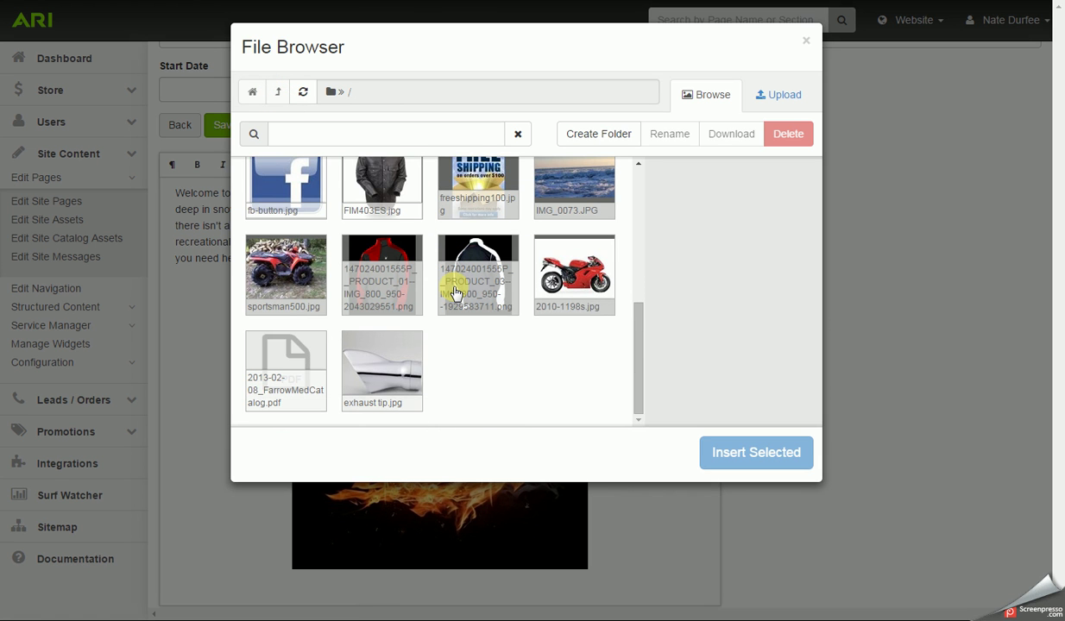
scroll(456, 293, up, 6)
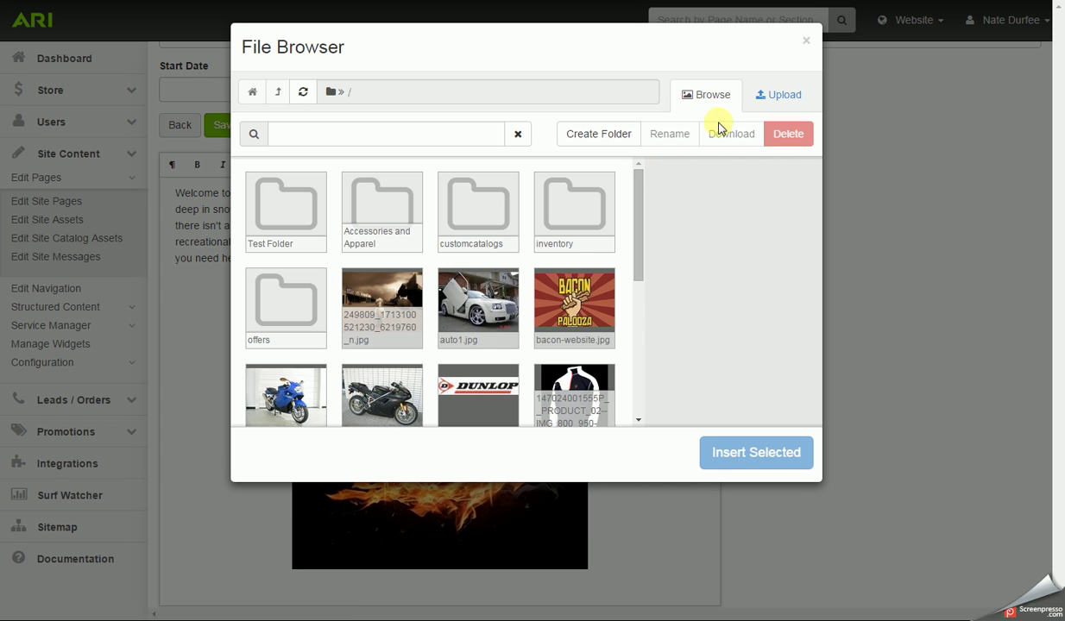
Upload the PDF Brochure Front from the Documents library into the root directory
click(773, 97)
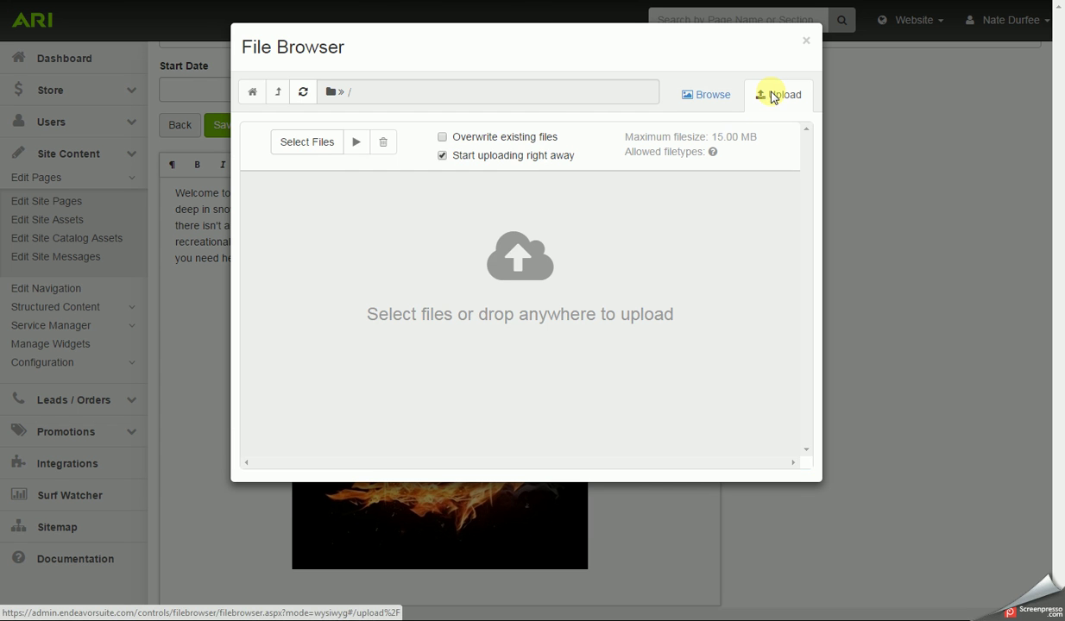
click(313, 149)
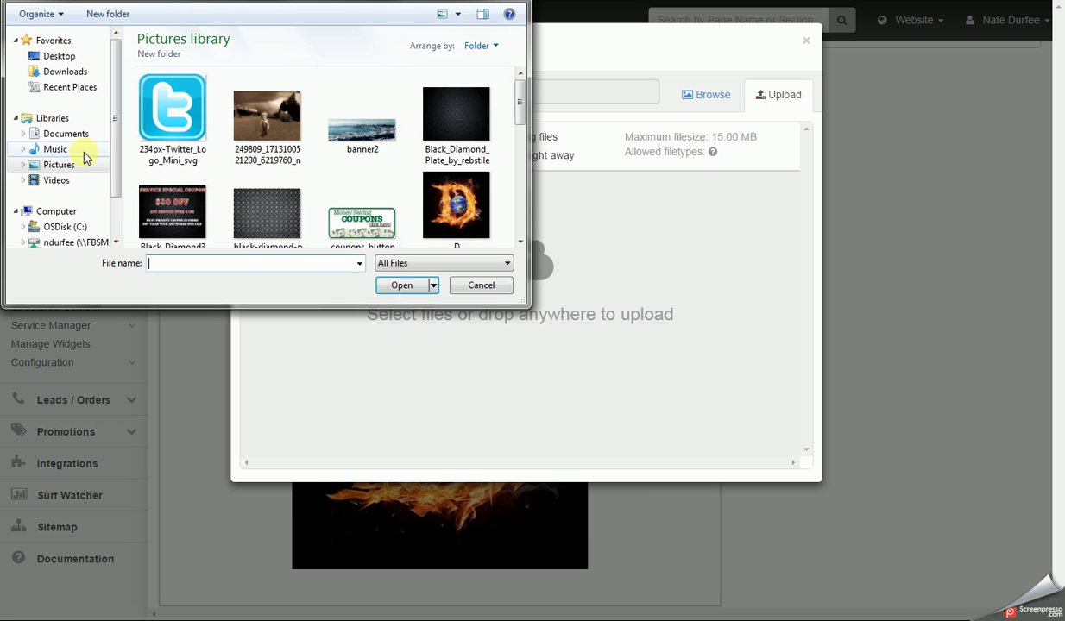
click(76, 135)
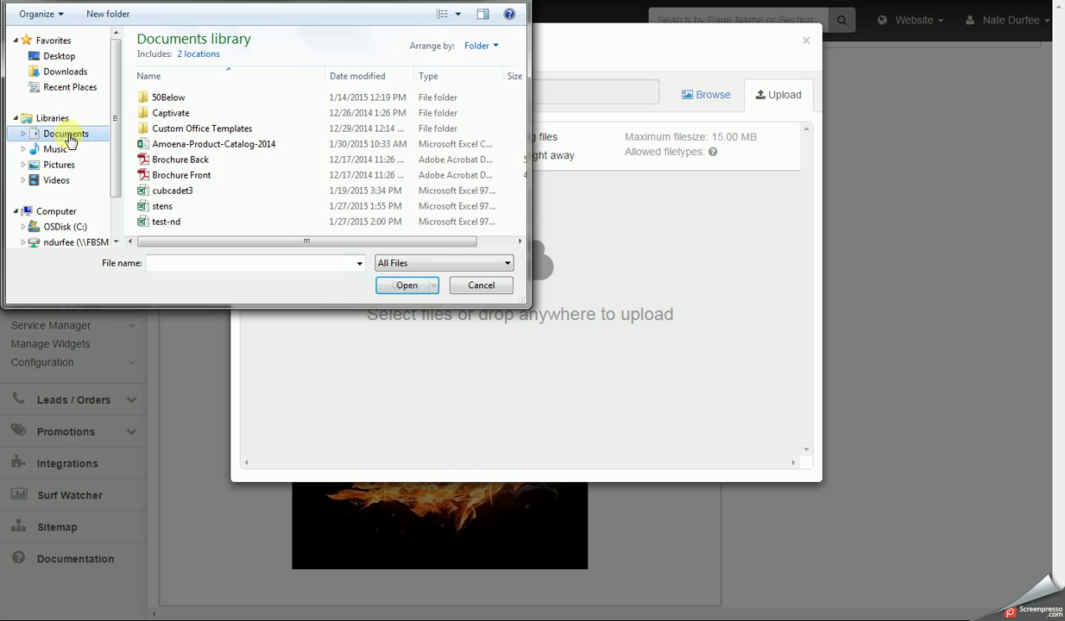
click(177, 175)
click(410, 285)
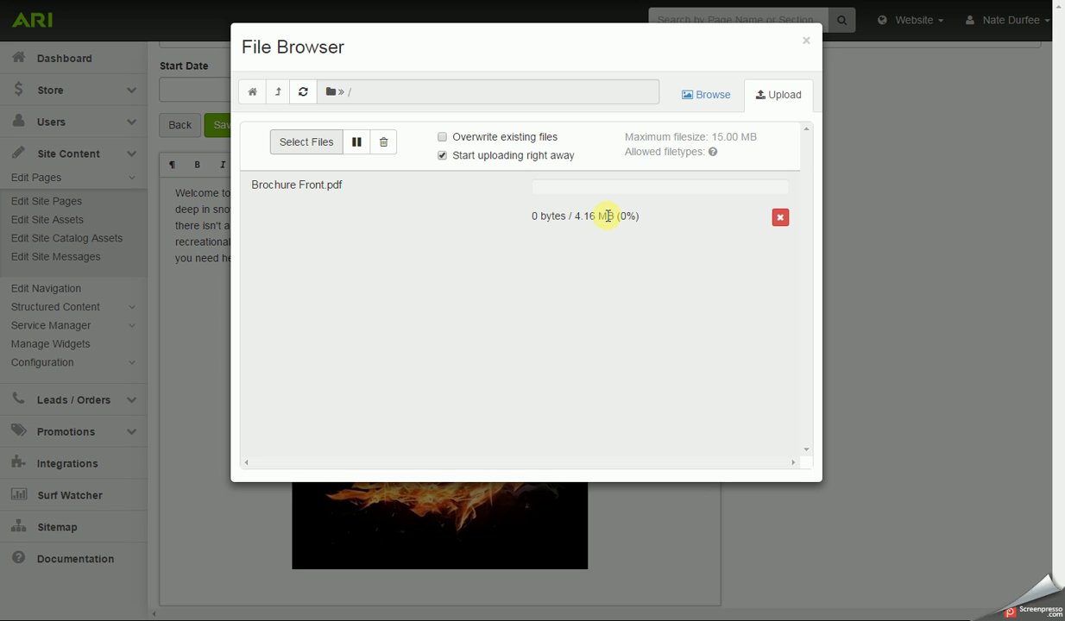
Insert the root directory's Brochure Front.pdf as a link on the blank line below the image
click(703, 104)
scroll(526, 281, down, 2)
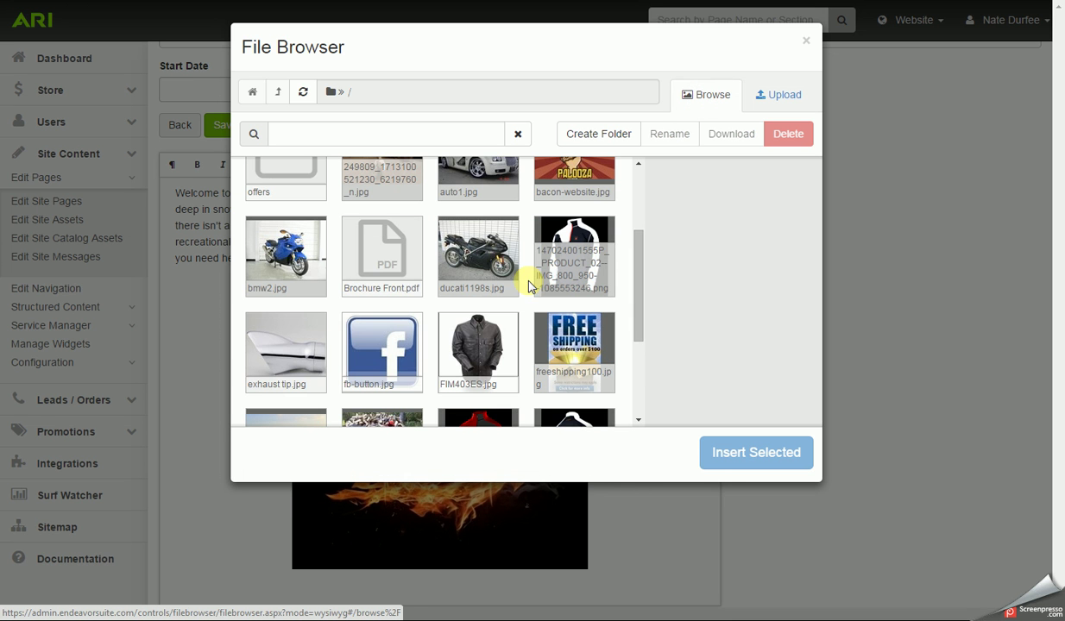
click(384, 265)
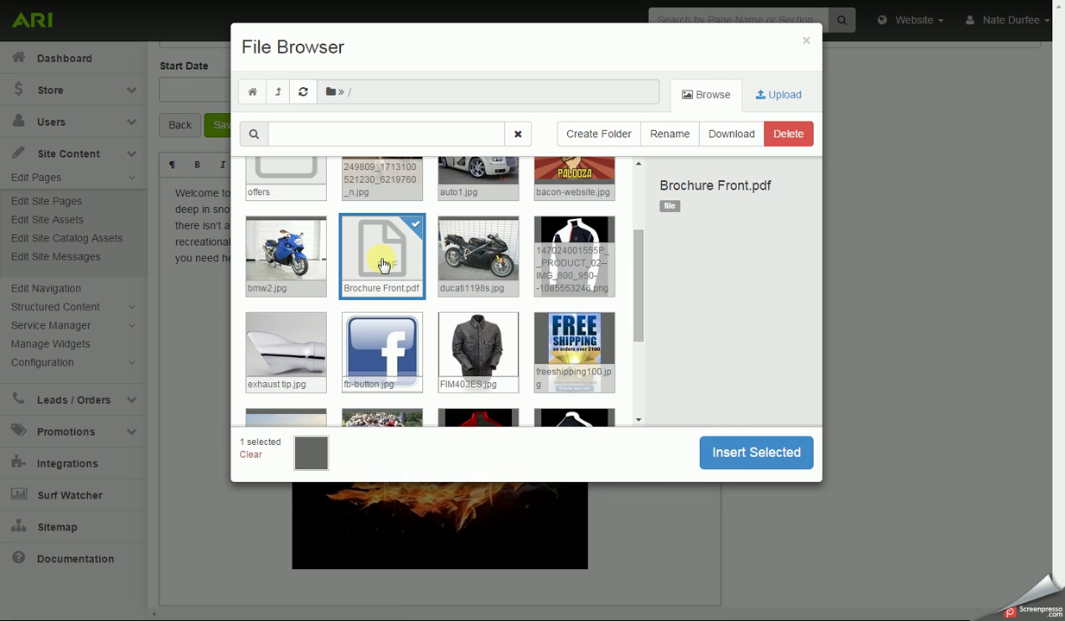
click(748, 456)
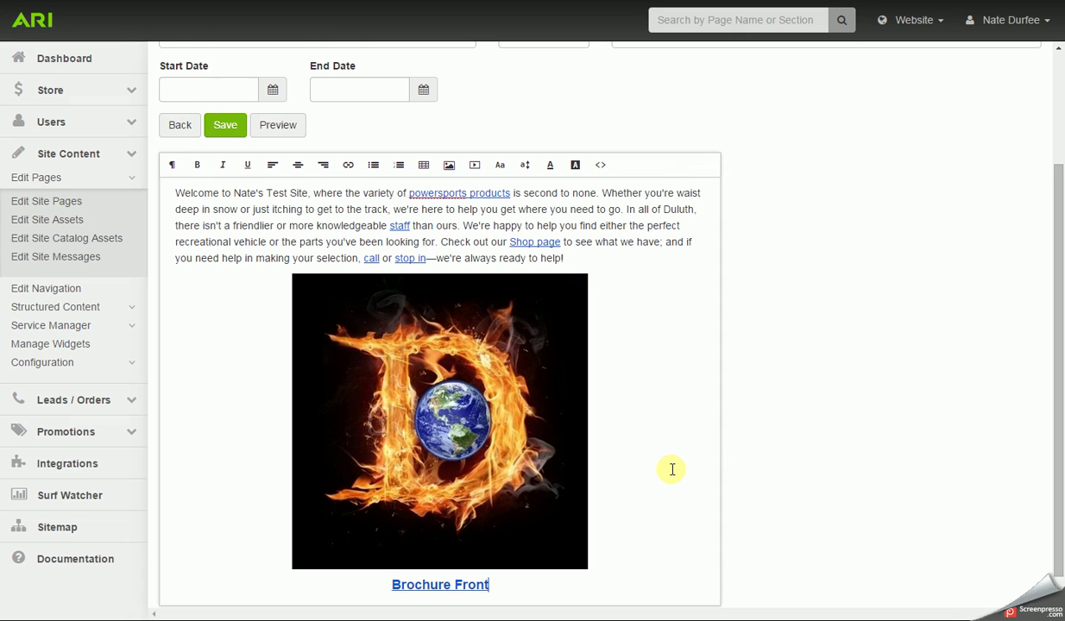
Change the text of the Brochure Front link below the image to "Click here for brochure"
scroll(673, 468, down, 1)
mouse_move(489, 560)
mouse_down()
mouse_move(399, 560)
mouse_move(490, 561)
mouse_up()
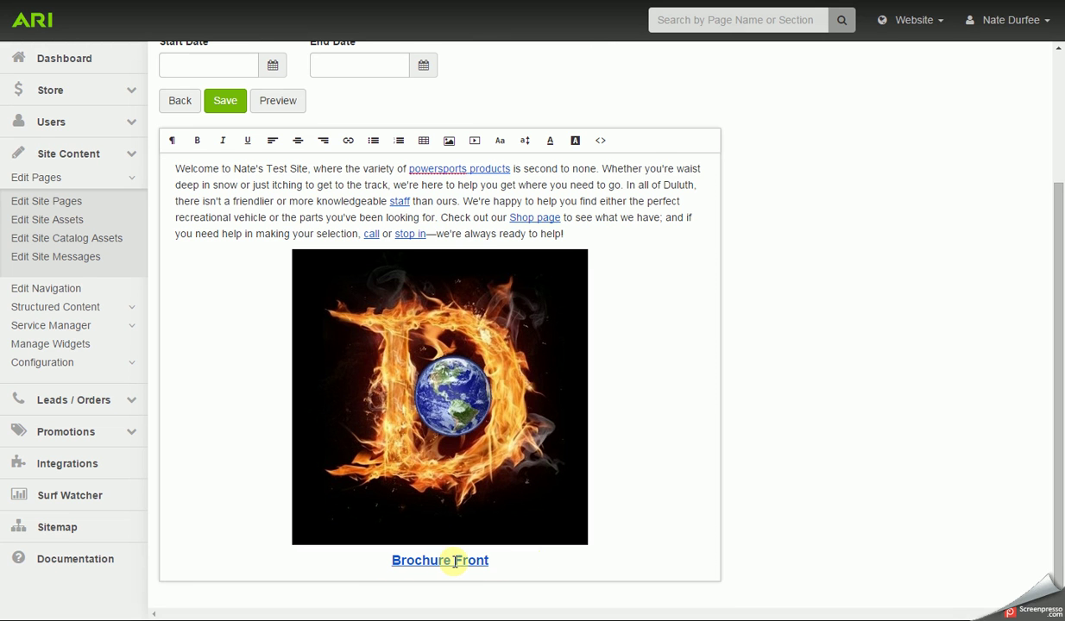
drag(490, 561, 395, 563)
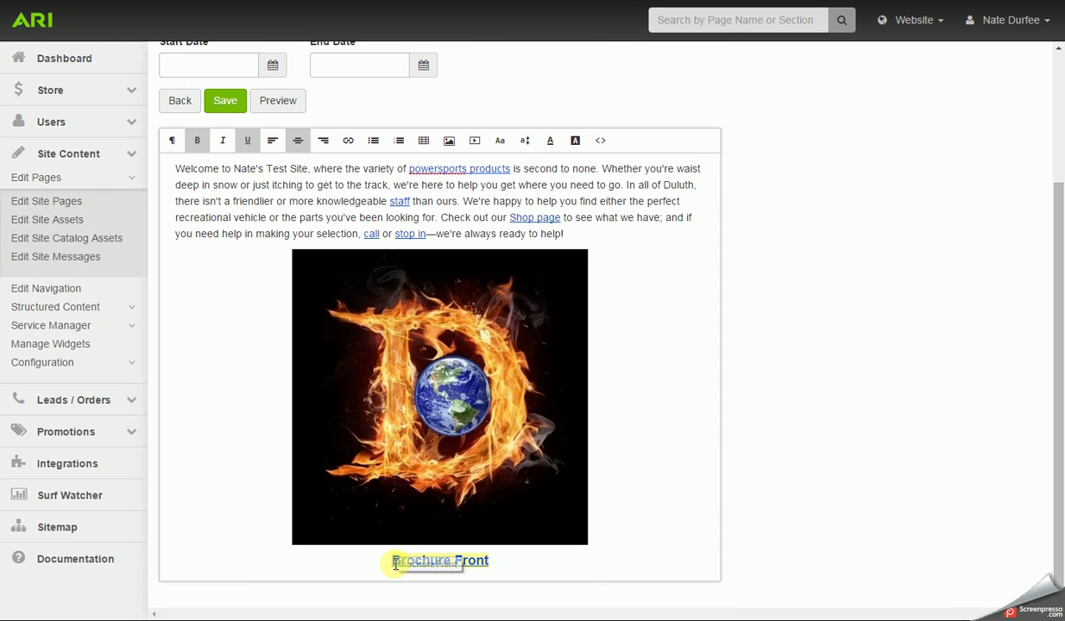
click(424, 561)
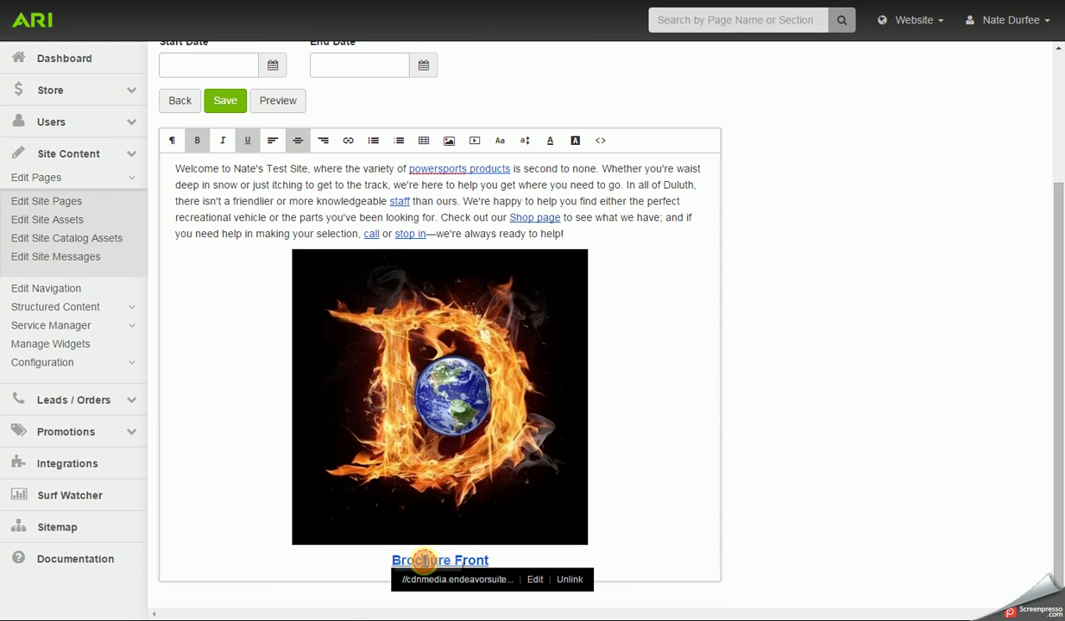
click(536, 580)
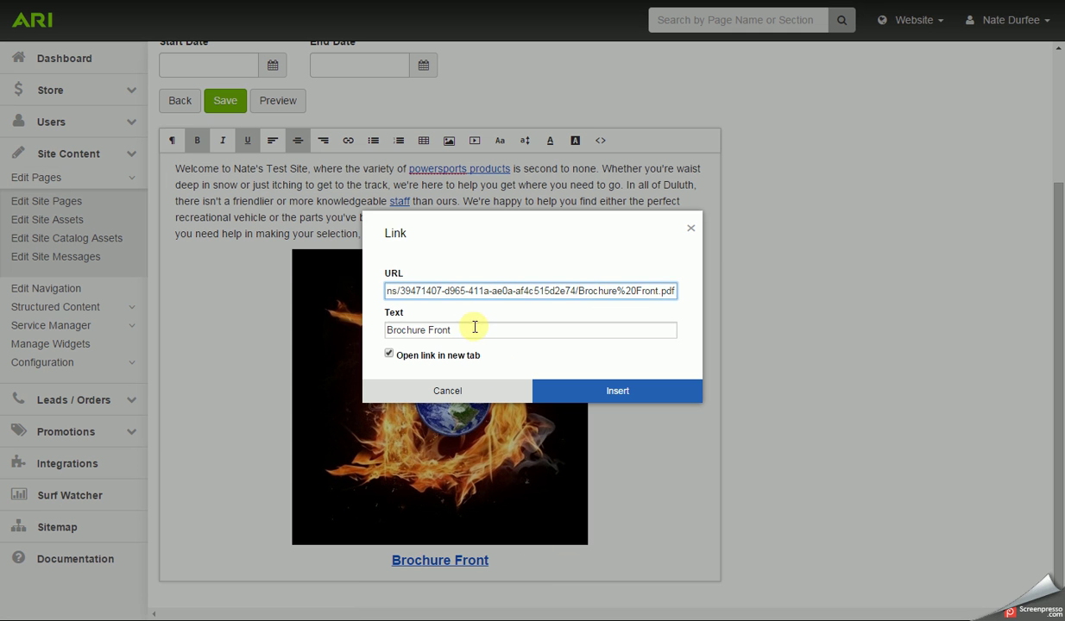
drag(542, 327, 373, 328)
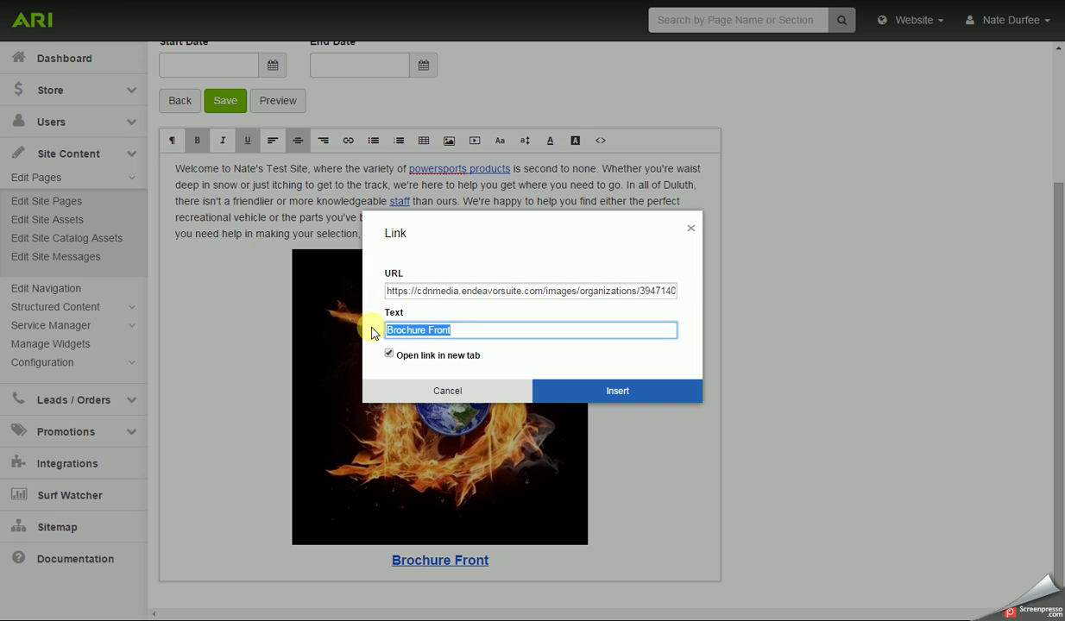
text(Click here for brochure)
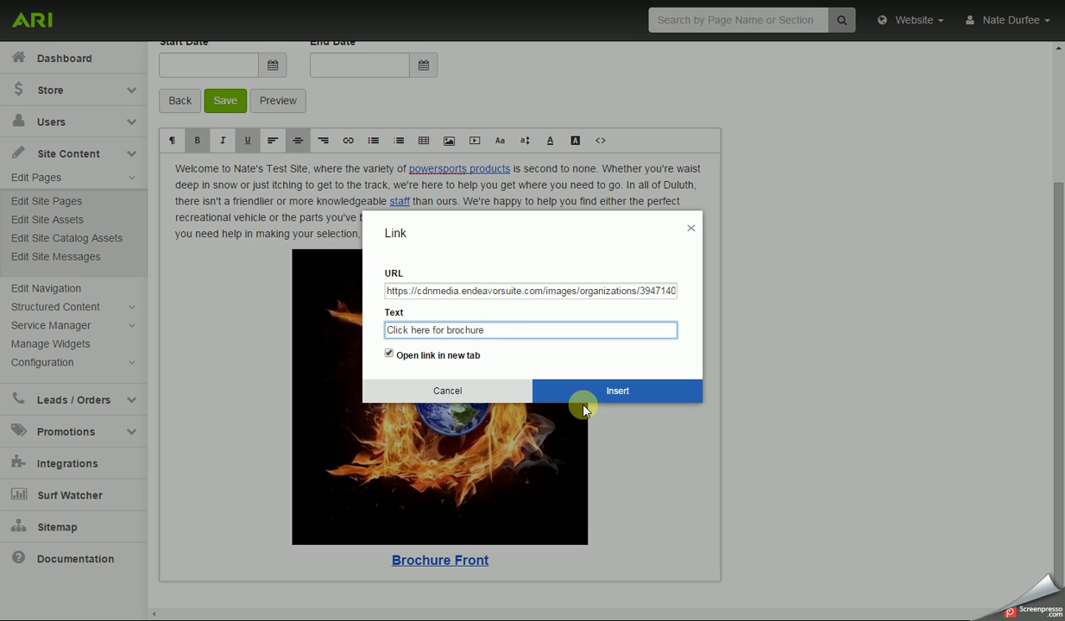
click(608, 394)
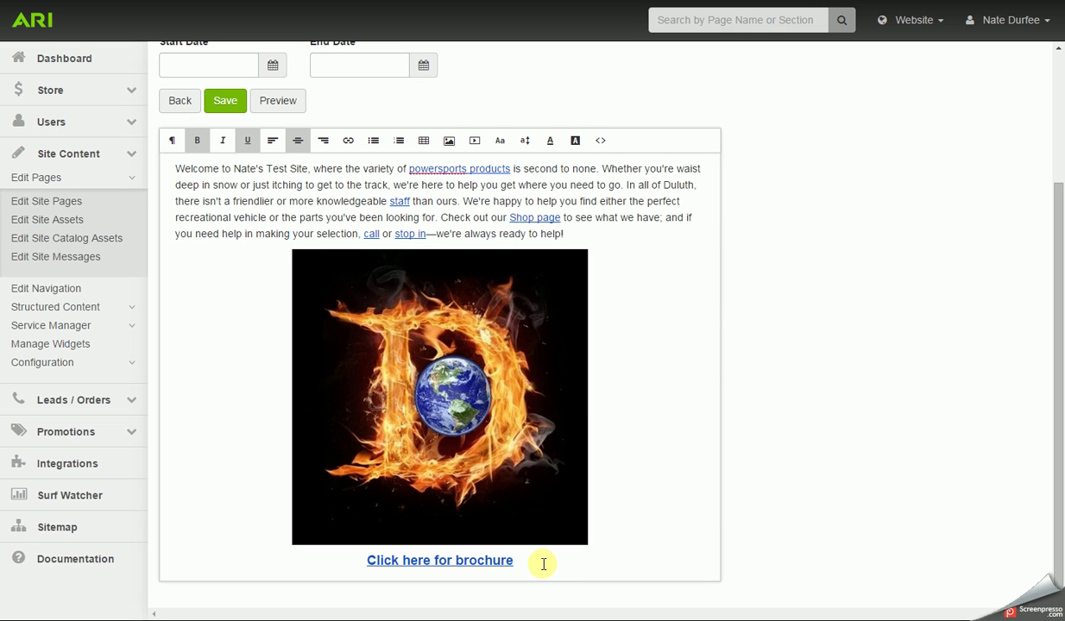
Delete the brochure link and the image below the welcome paragraph
drag(528, 561, 348, 561)
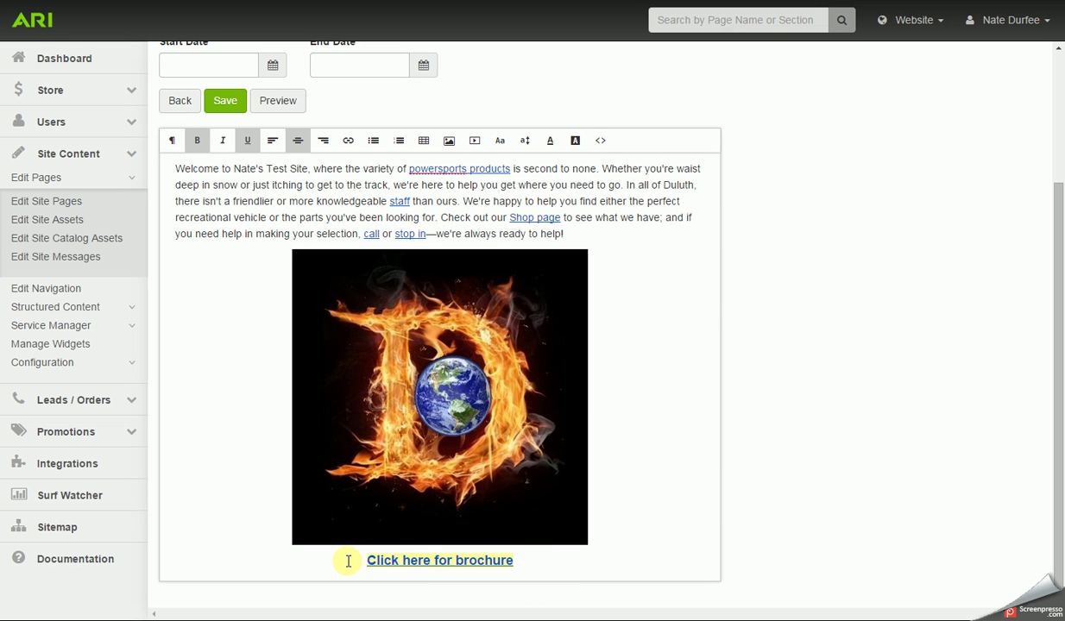
key(BackSpace)
key(BackSpace)
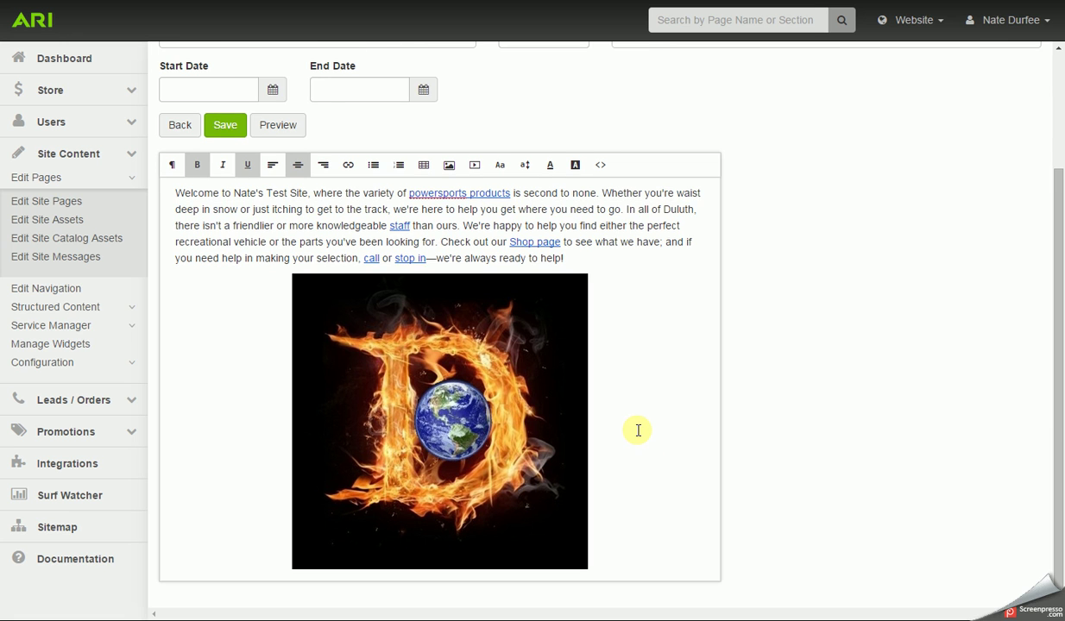
key(BackSpace)
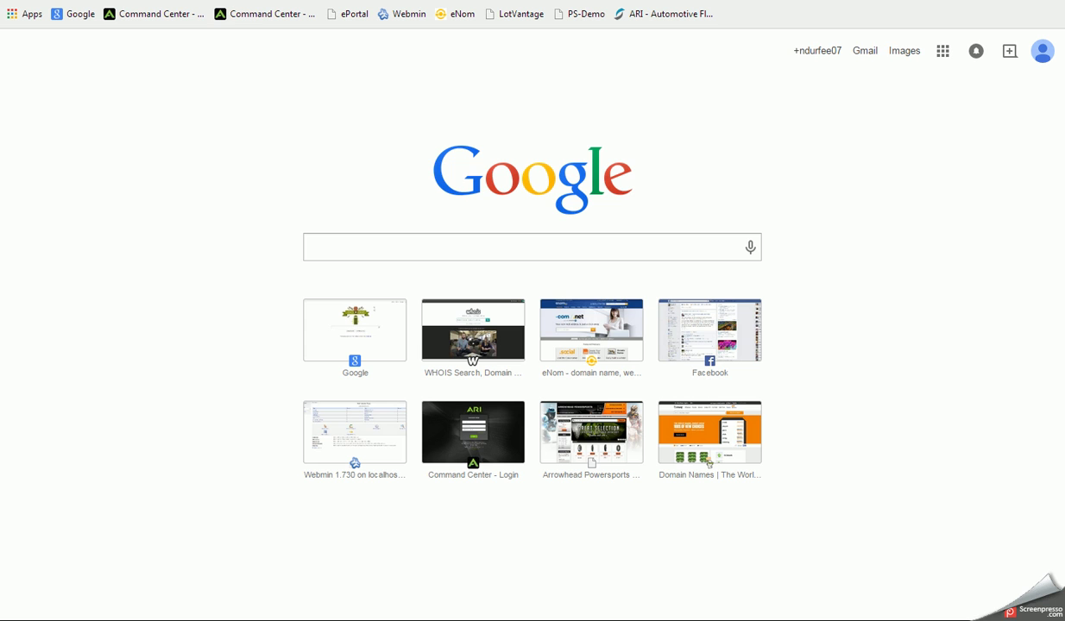
Open the ARI YouTube channel in a new browser tab and open its Command Center Overview | Outdoor Power Equipment video
text(https://www.youtube.com/channel/UCvCHIsa0iSUbbbyxpodW6Wg)
key(Return)
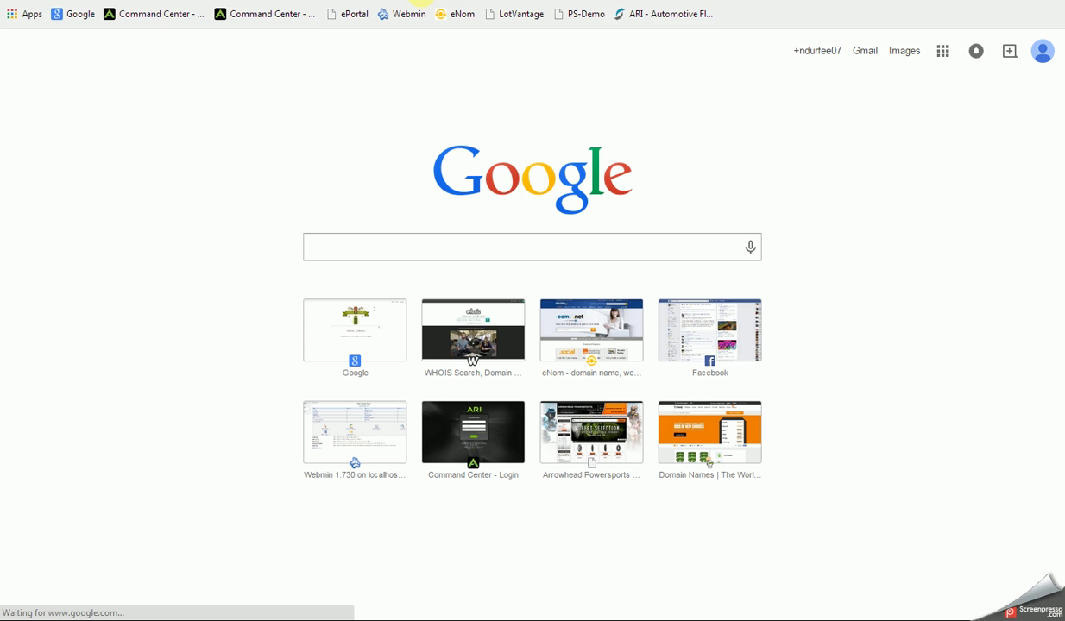
scroll(320, 143, down, 1)
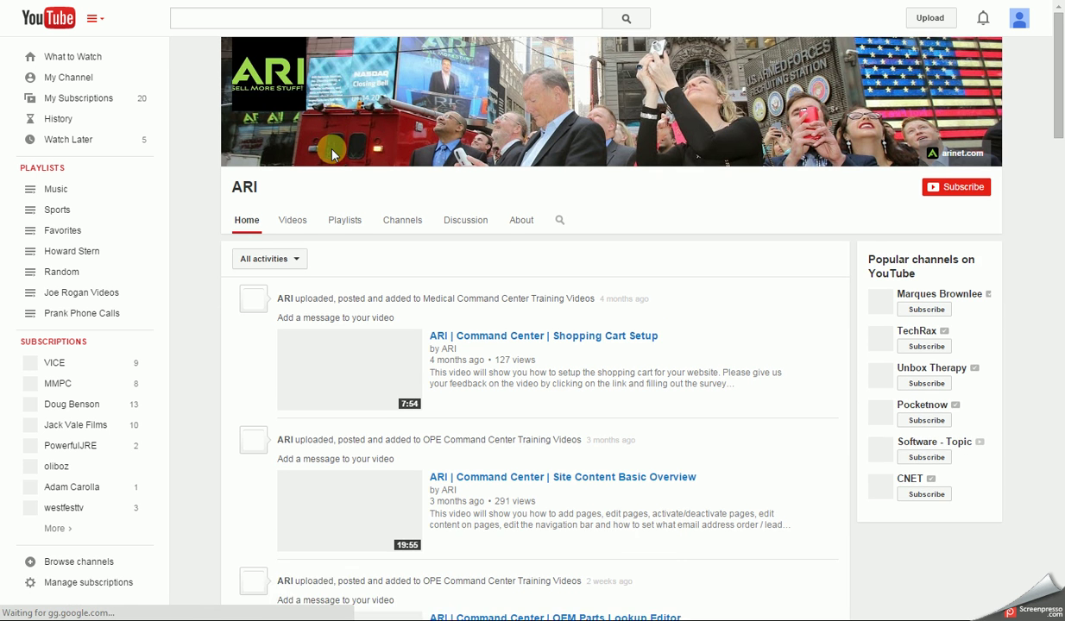
scroll(334, 154, down, 4)
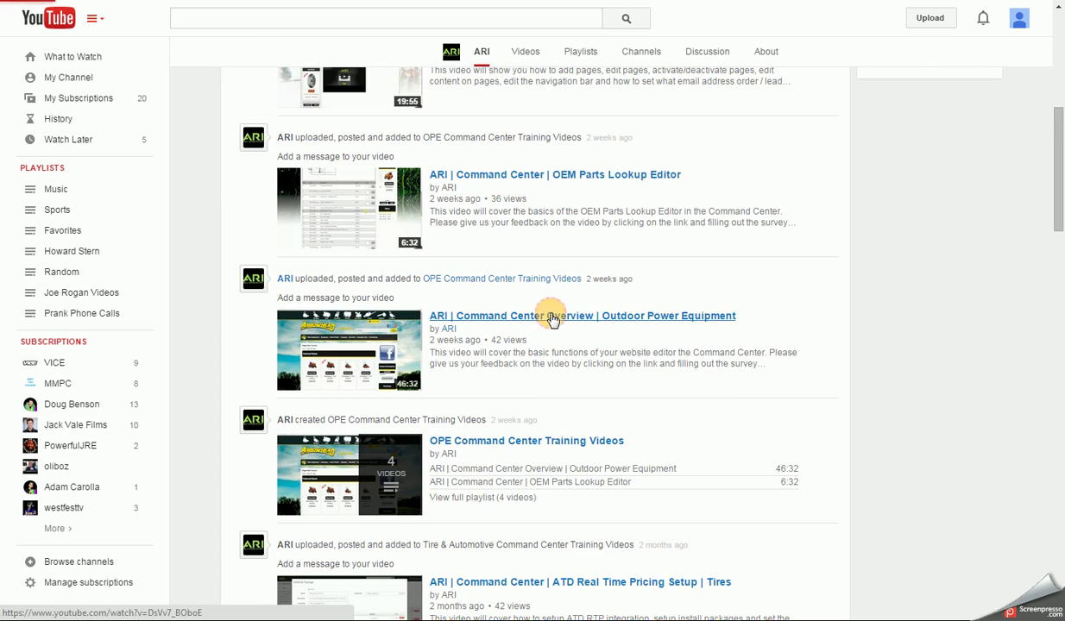
click(549, 316)
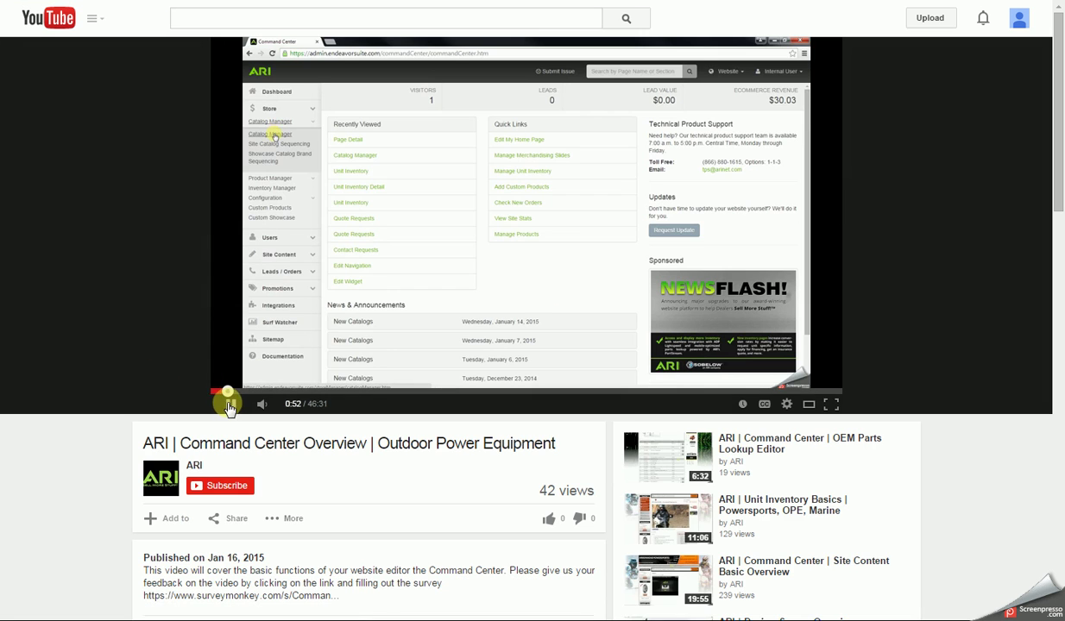
Pause the video and copy its embed code from the sharing options
click(230, 402)
scroll(166, 350, down, 3)
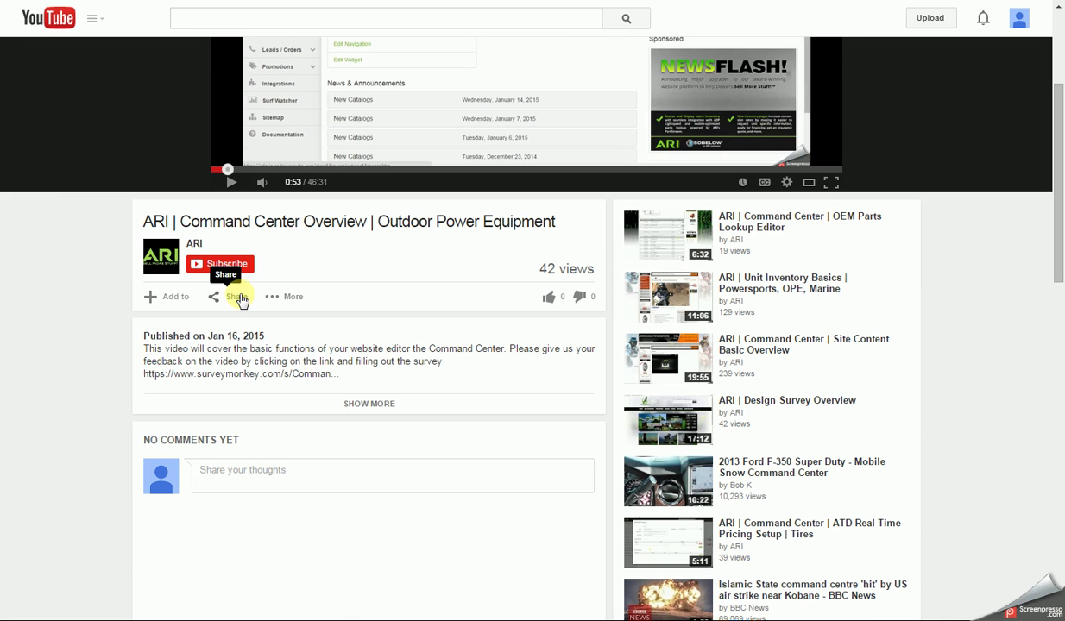
click(242, 298)
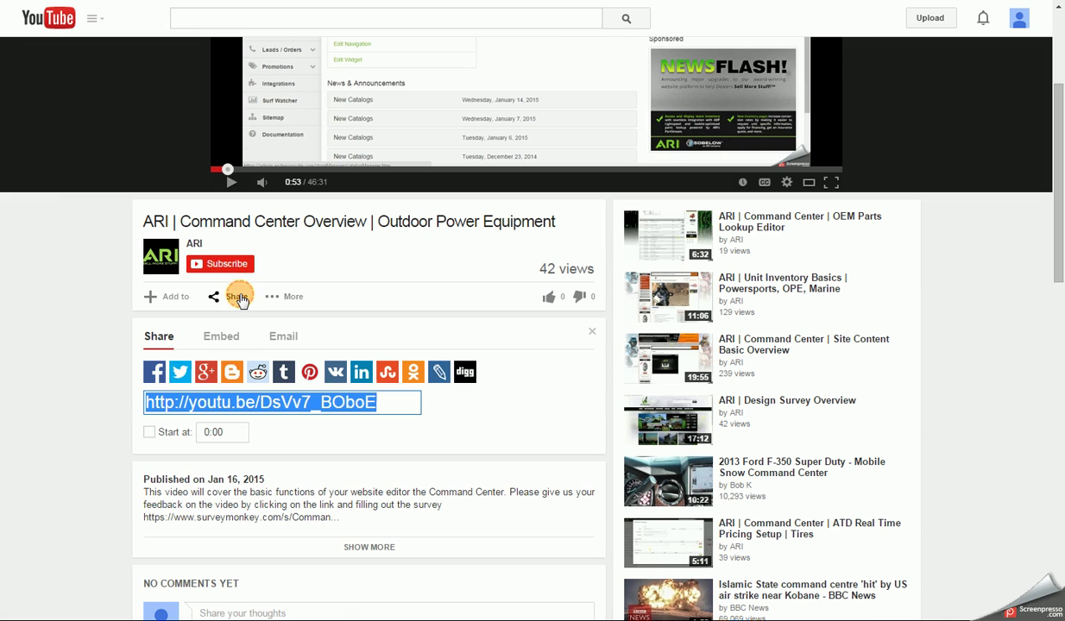
click(227, 343)
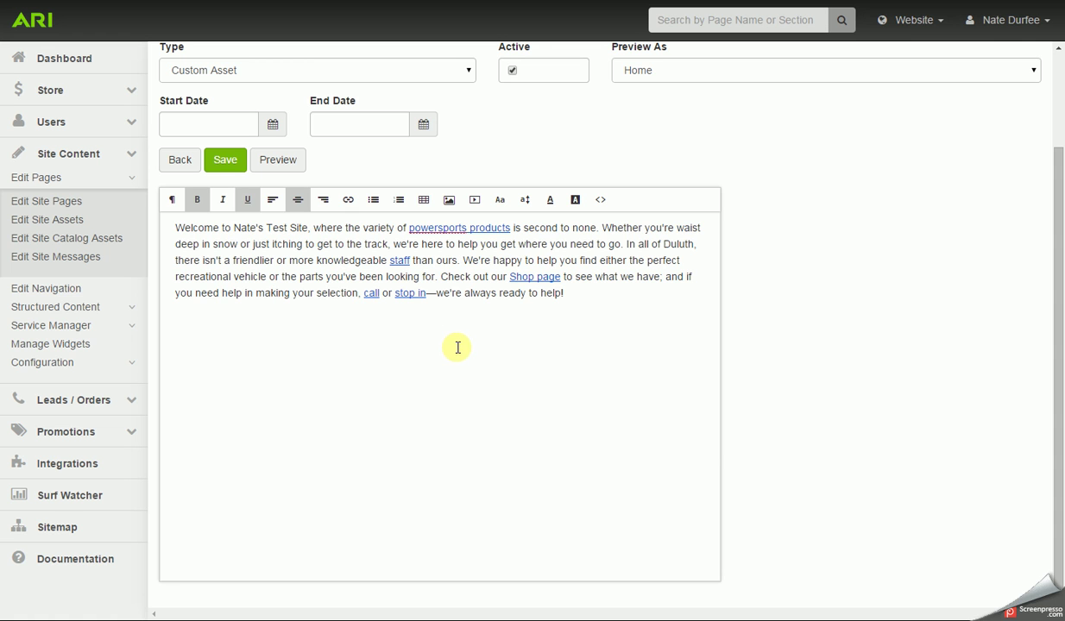
Back in the Command Center editor, insert the YouTube video below the welcome paragraph using its 420 by 315 embed code
click(475, 200)
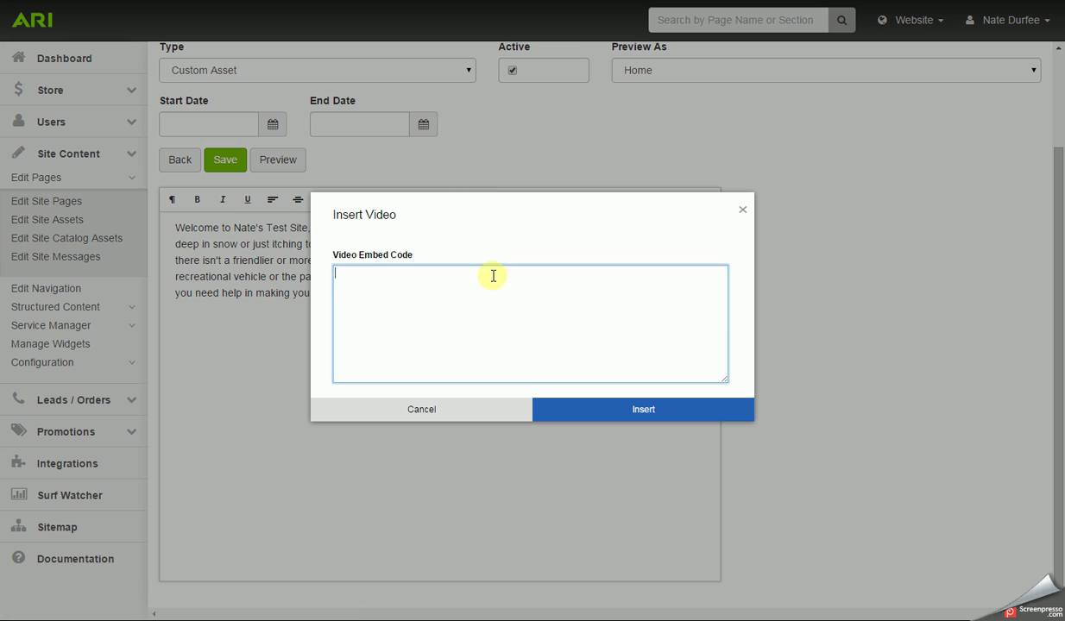
text(<iframe width="420" height="315" src="https://www.youtube.com/embed/DsVv7_BOboE" frameborder="0" allowfullscreen></iframe>)
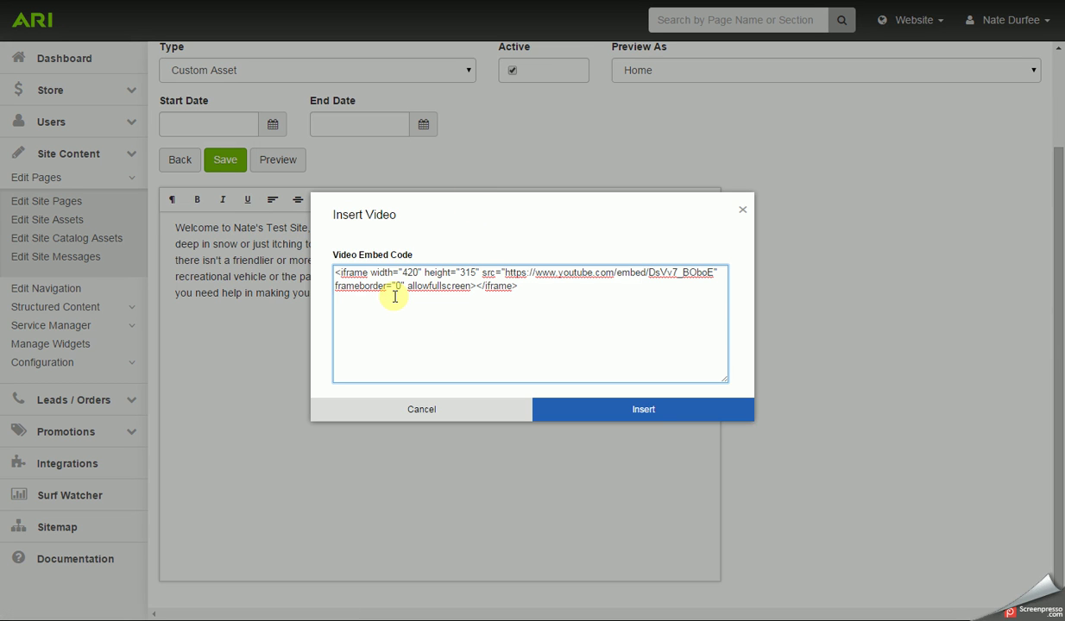
click(647, 412)
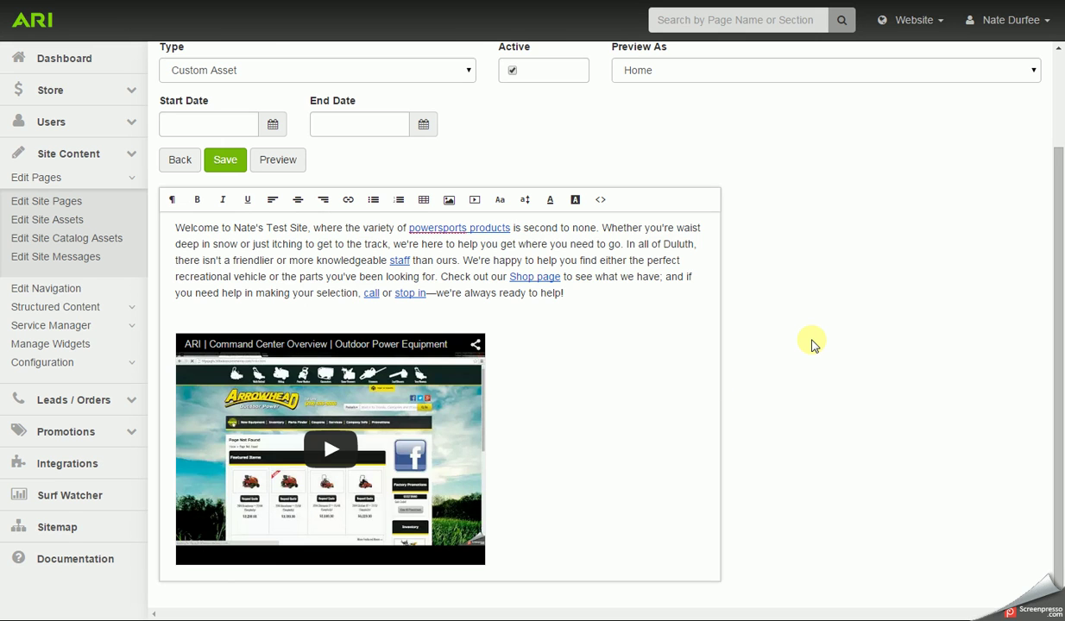
Preview the Home asset and examine how the embedded video appears on the page
scroll(811, 343, up, 3)
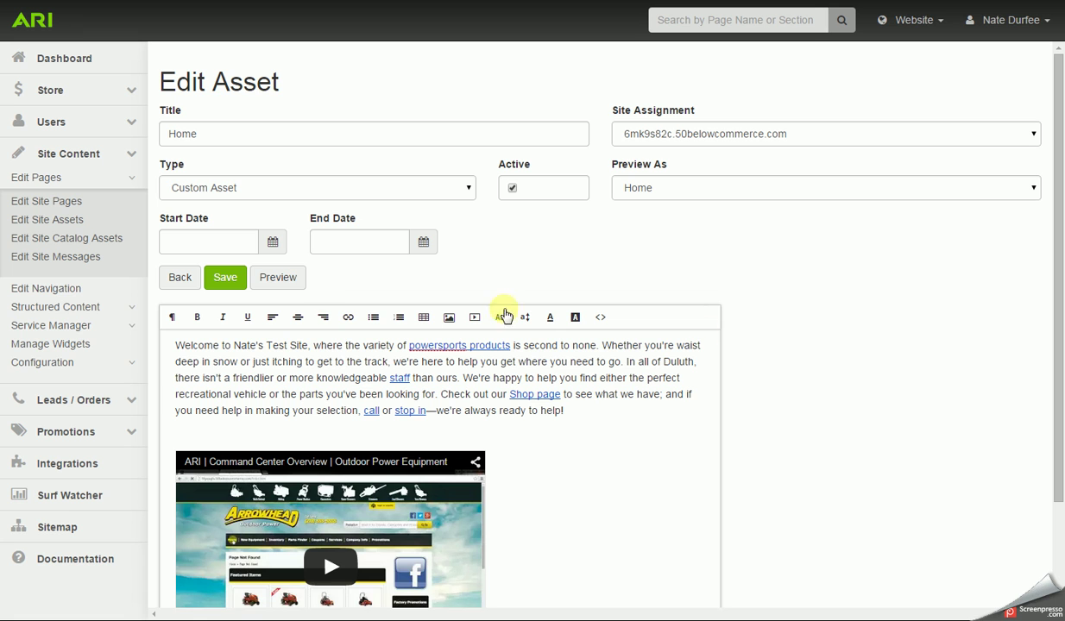
click(277, 283)
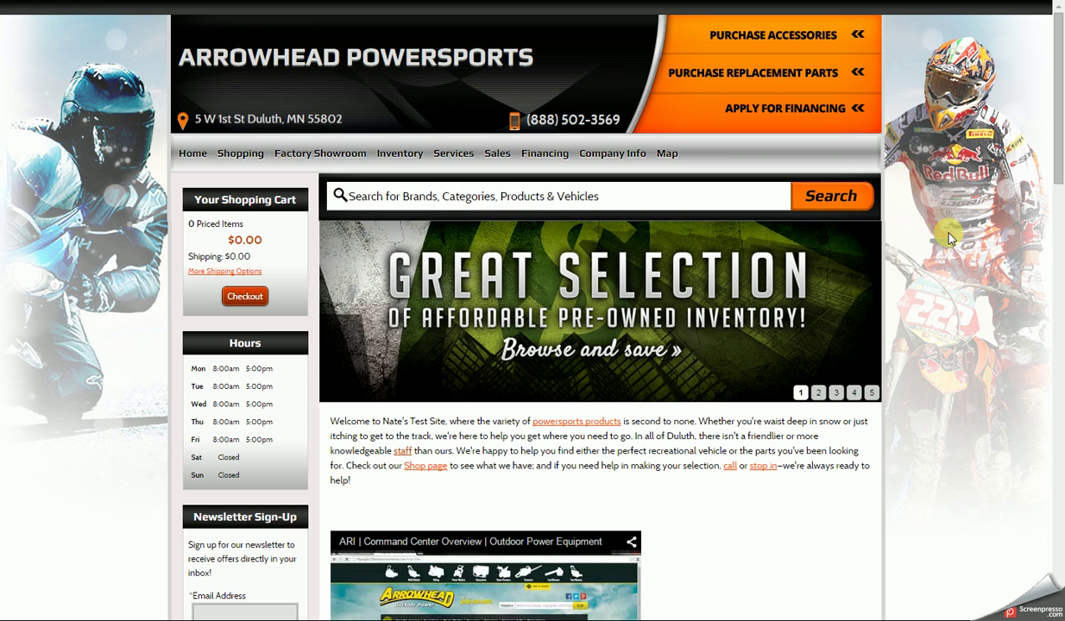
scroll(947, 234, down, 3)
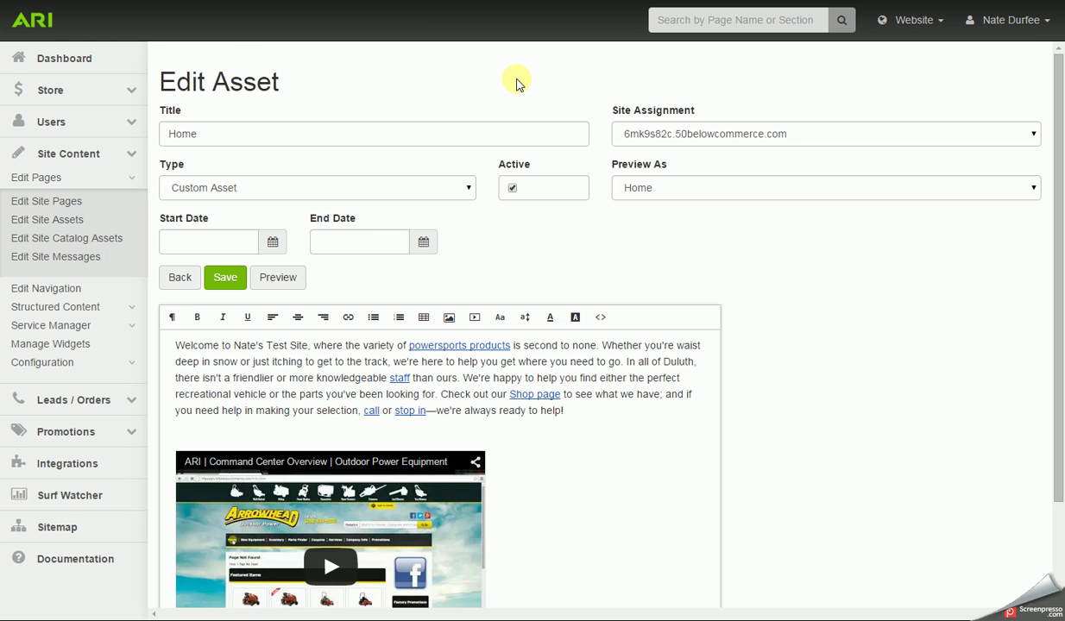
Return to the dashboard, then open the site's page list and view the Home page's details
click(91, 59)
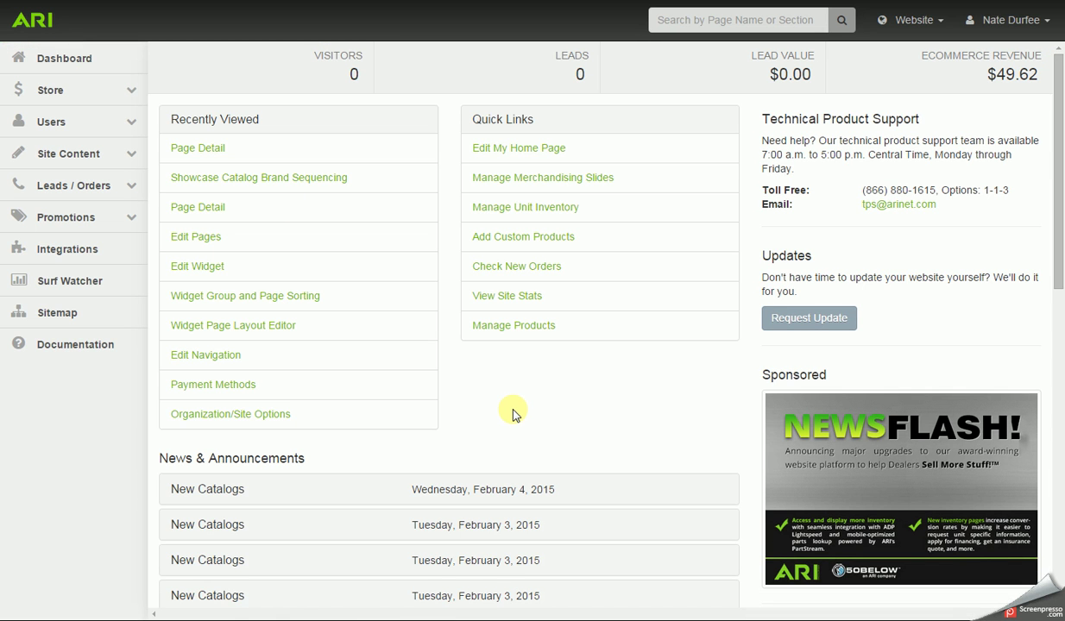
click(84, 159)
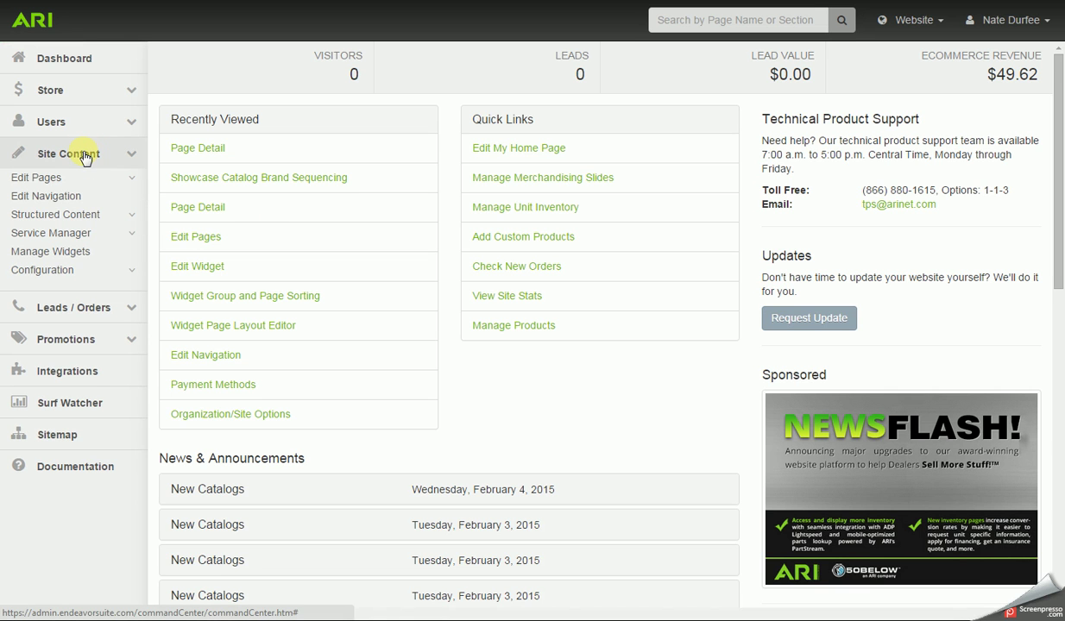
click(40, 178)
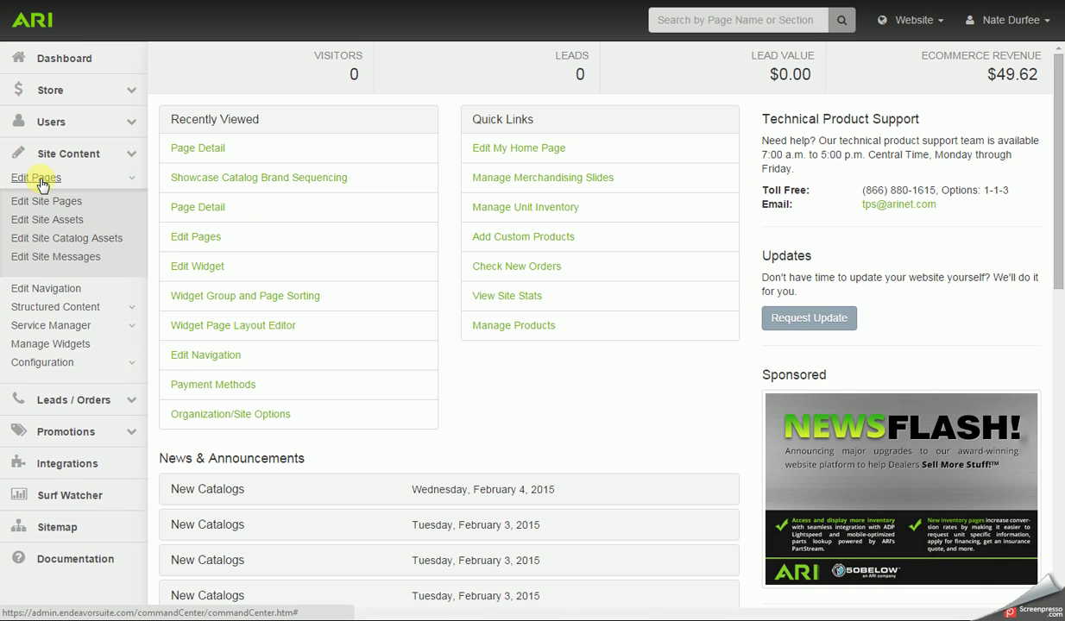
click(49, 204)
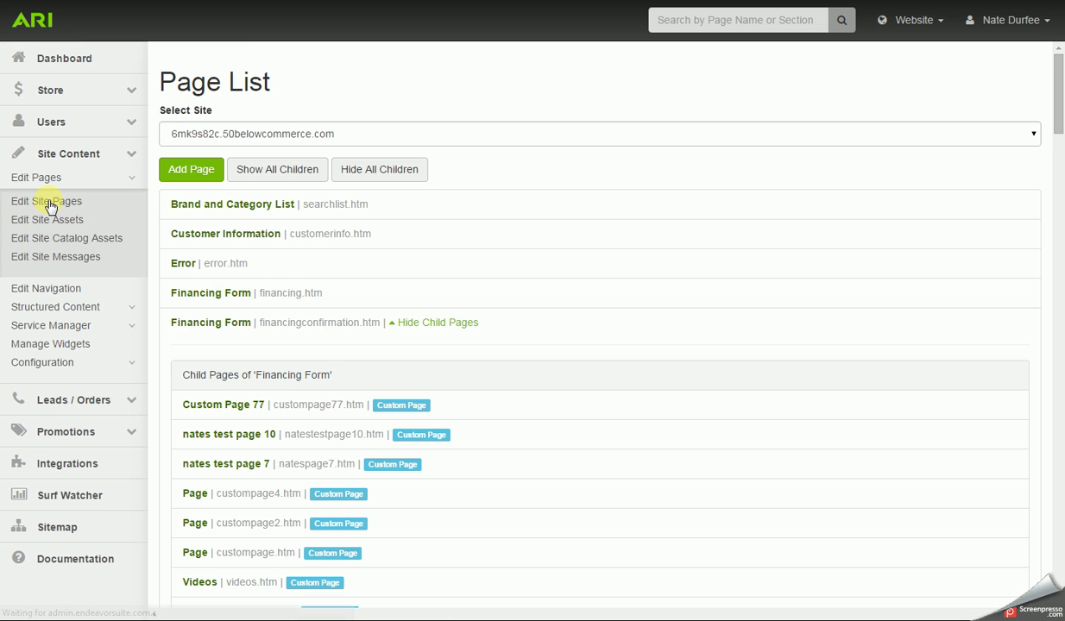
scroll(209, 218, down, 3)
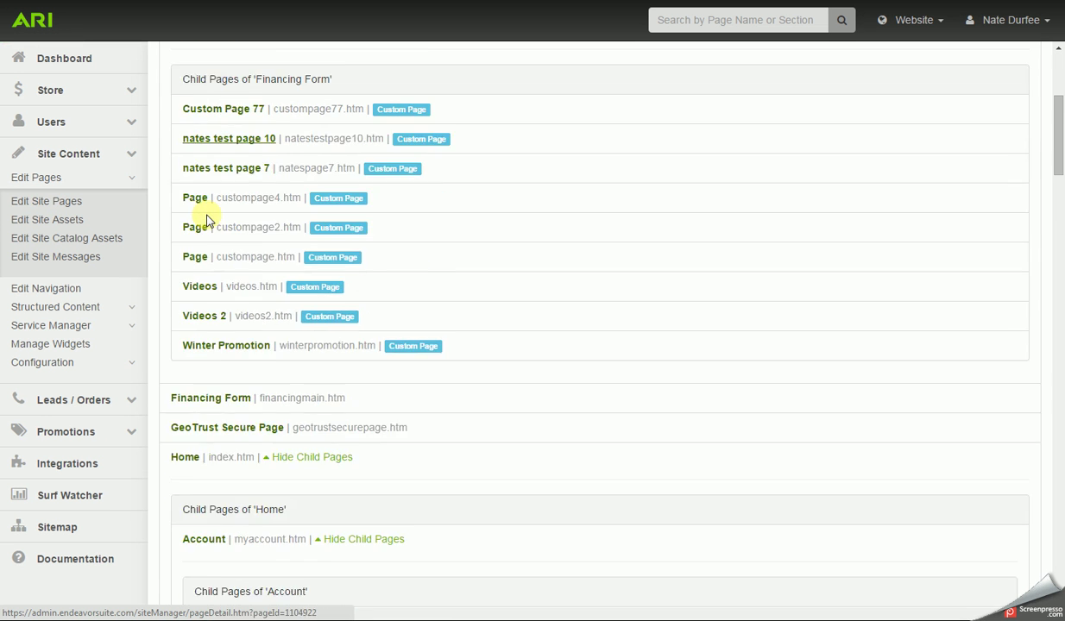
scroll(209, 216, down, 3)
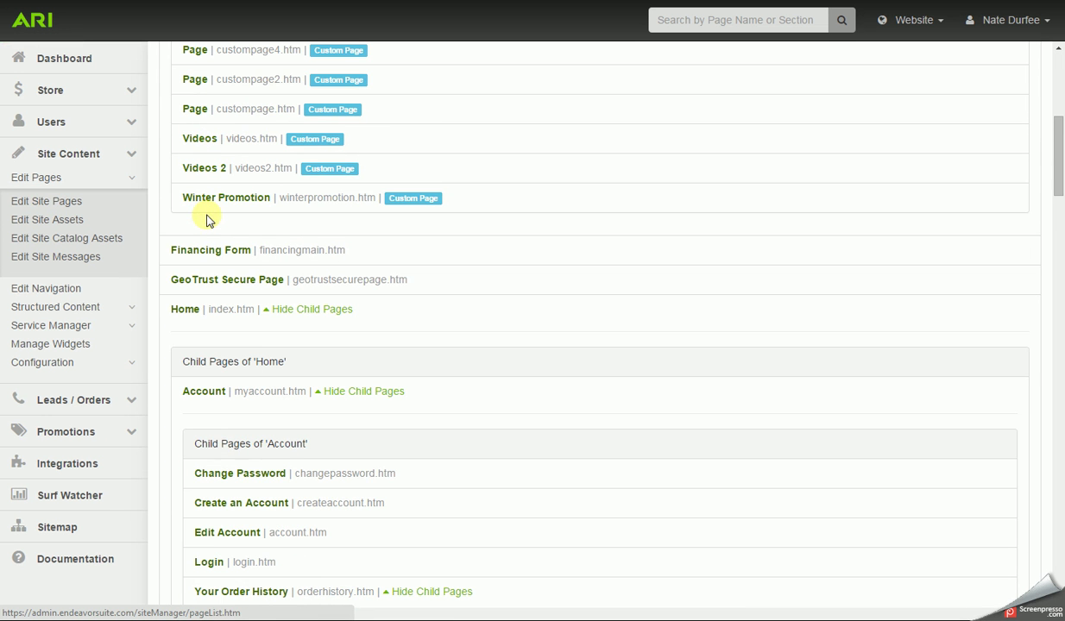
click(186, 310)
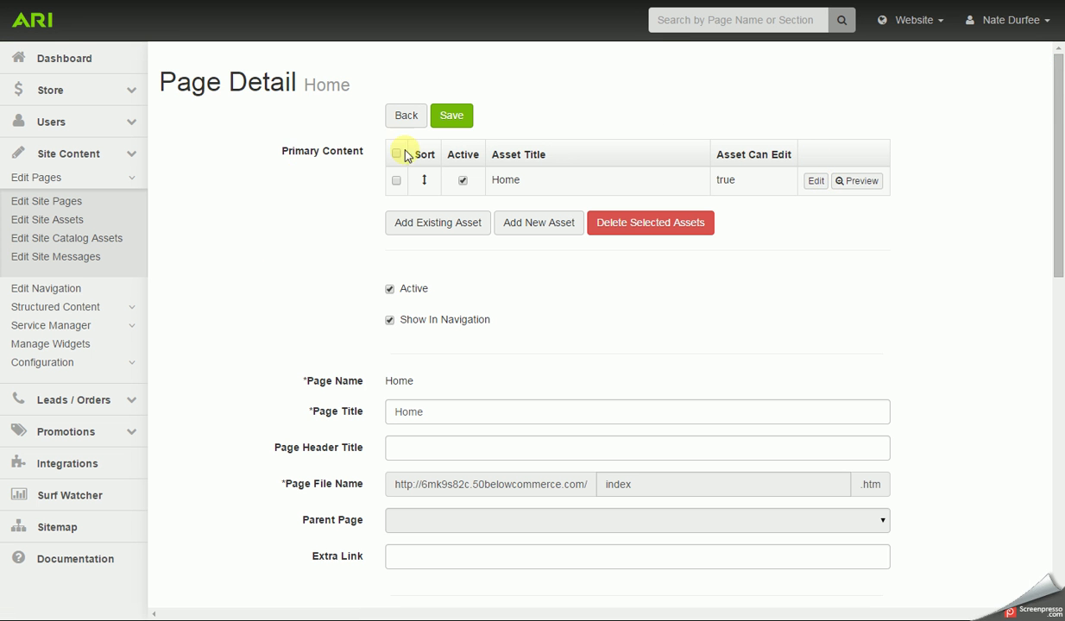
Return to the page list, open the About Us page's details and open its Company Info asset for editing
click(406, 115)
scroll(231, 352, down, 3)
scroll(232, 349, down, 2)
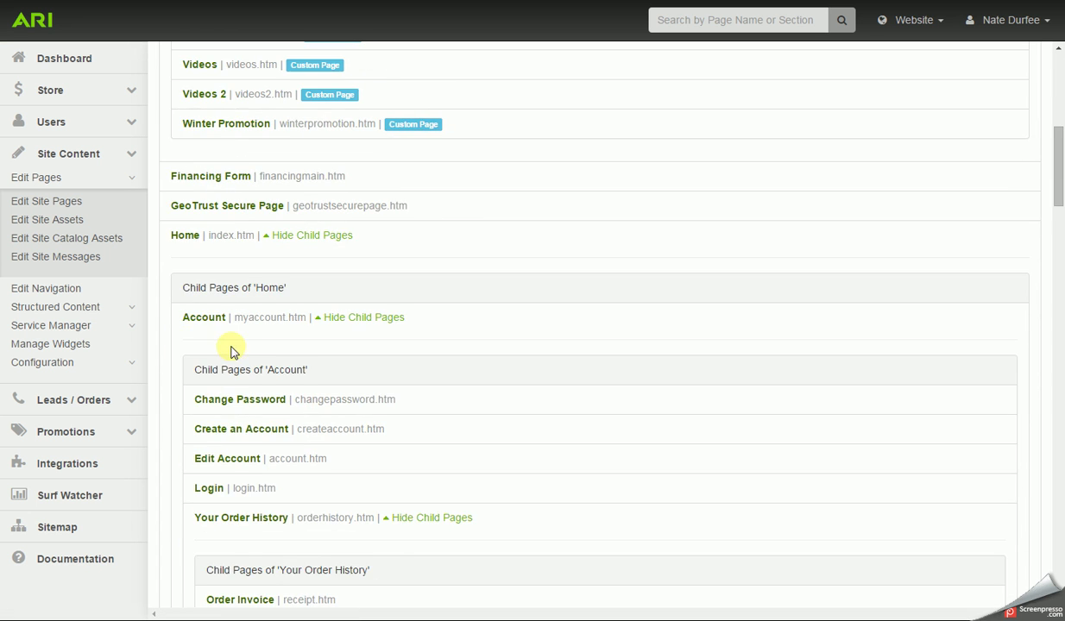
scroll(214, 290, down, 6)
scroll(214, 290, down, 9)
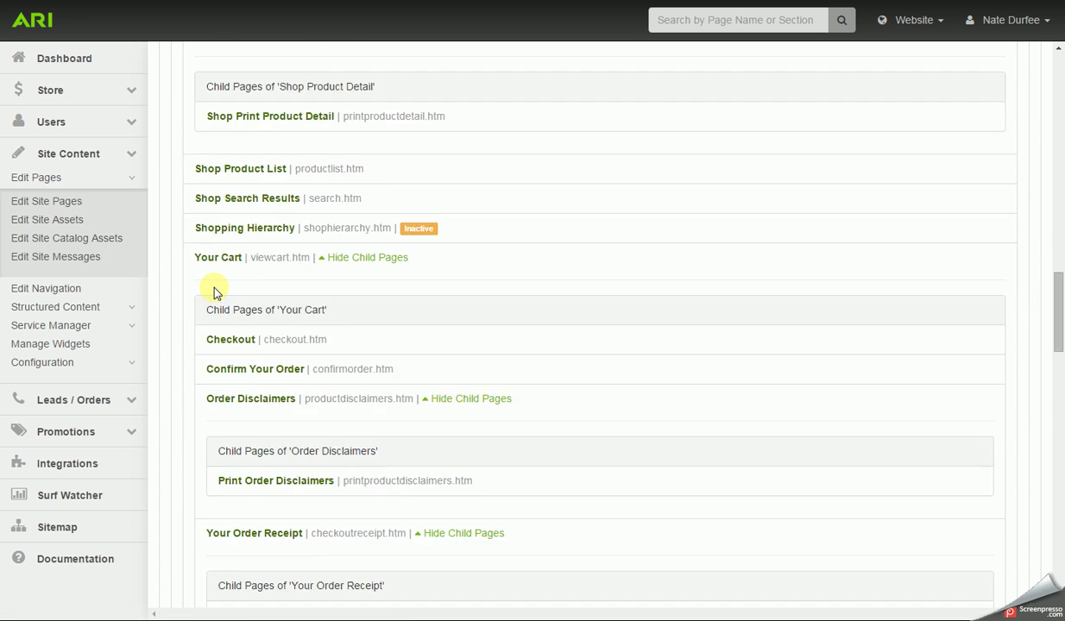
click(222, 402)
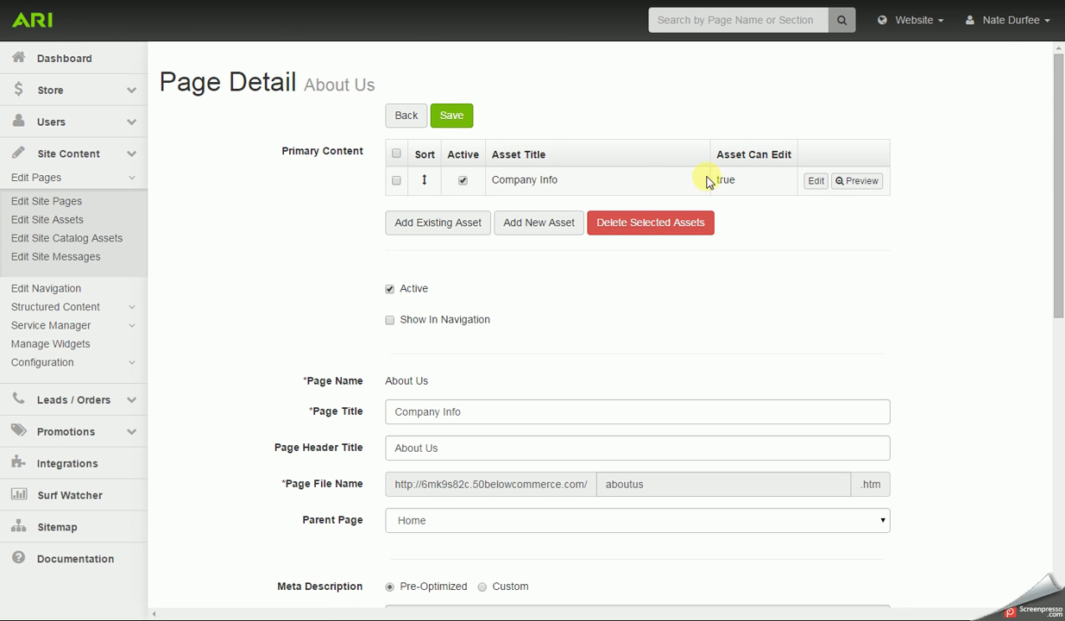
click(815, 181)
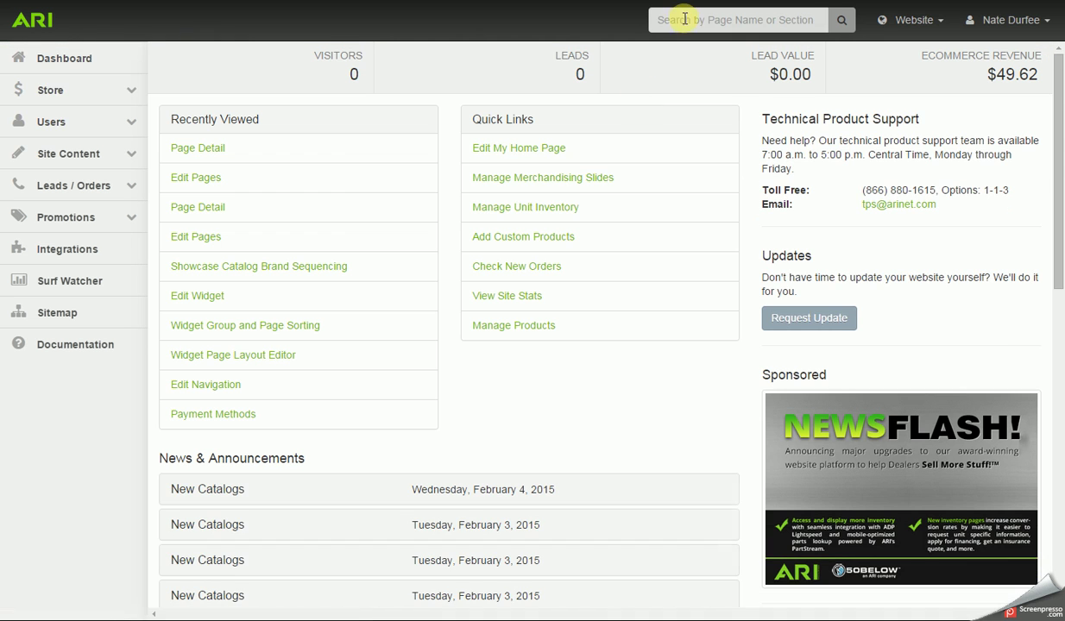
Search the Command Center for "company" from the dashboard and open the suggested Company Info page, aboutus.htm
click(682, 19)
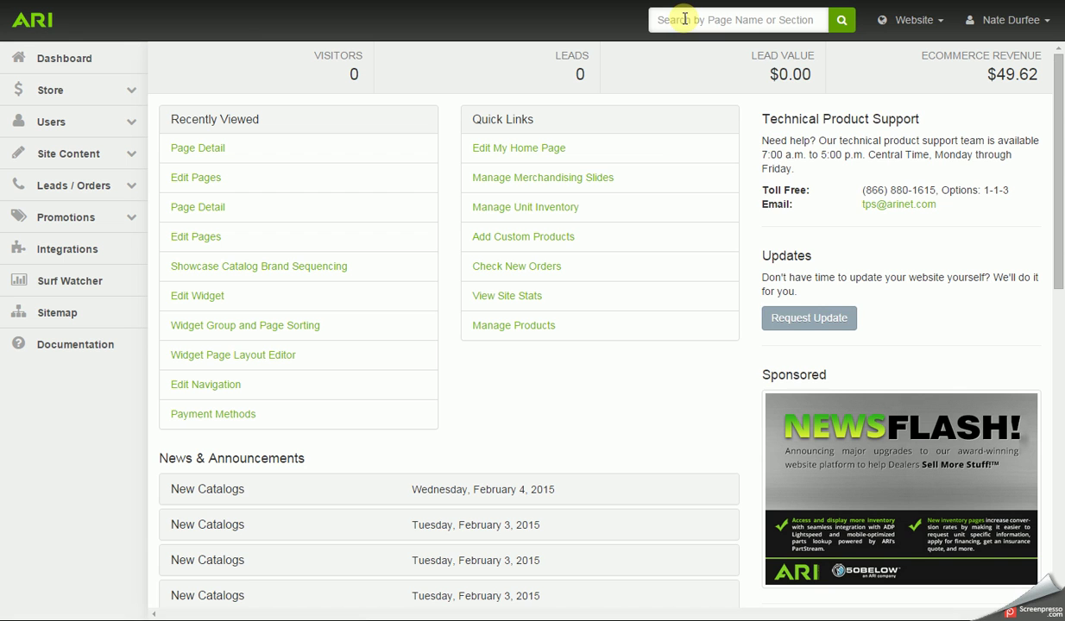
text(comm)
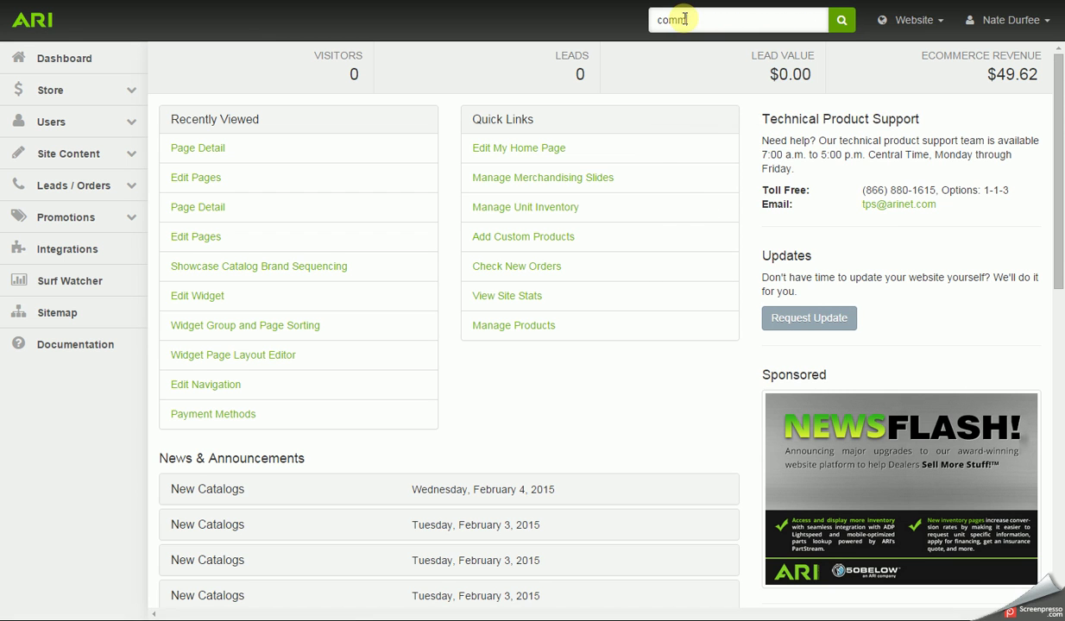
key(BackSpace)
key(BackSpace)
text(mpan)
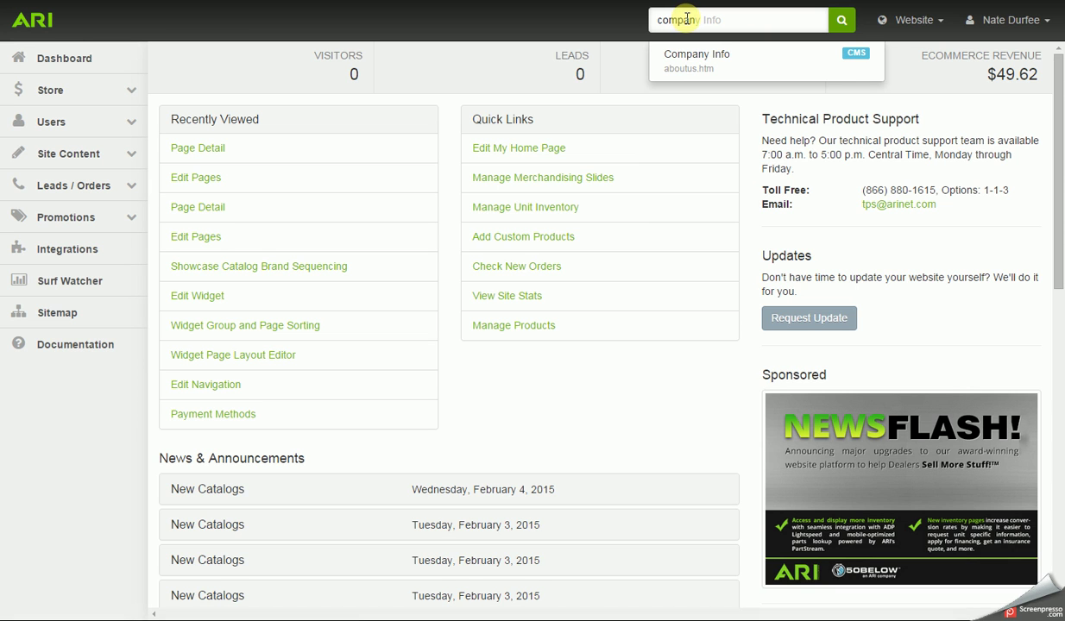
text(y)
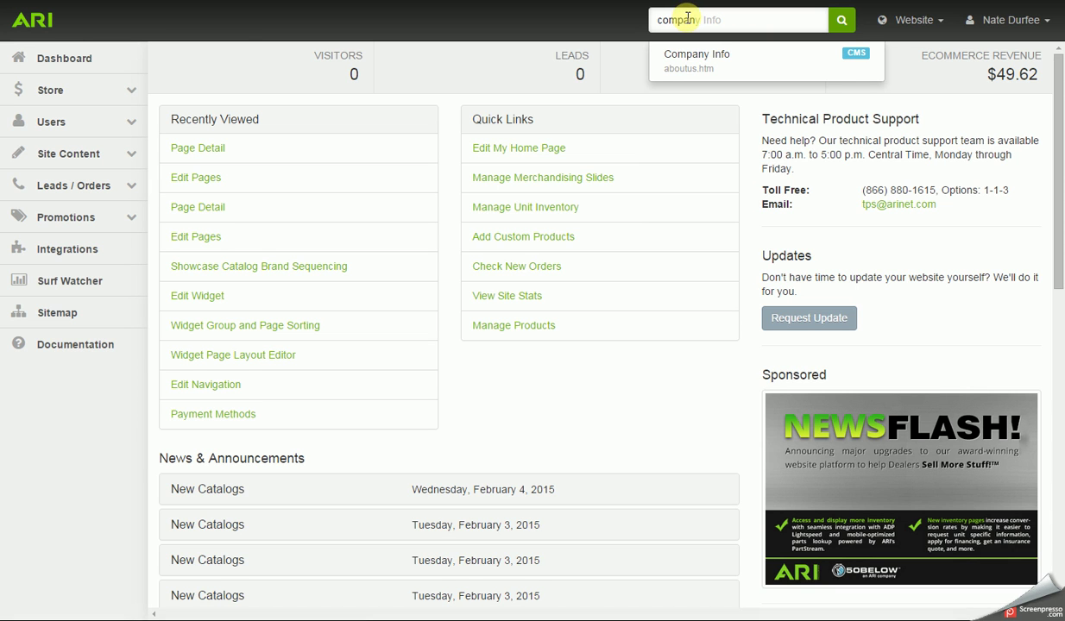
click(704, 71)
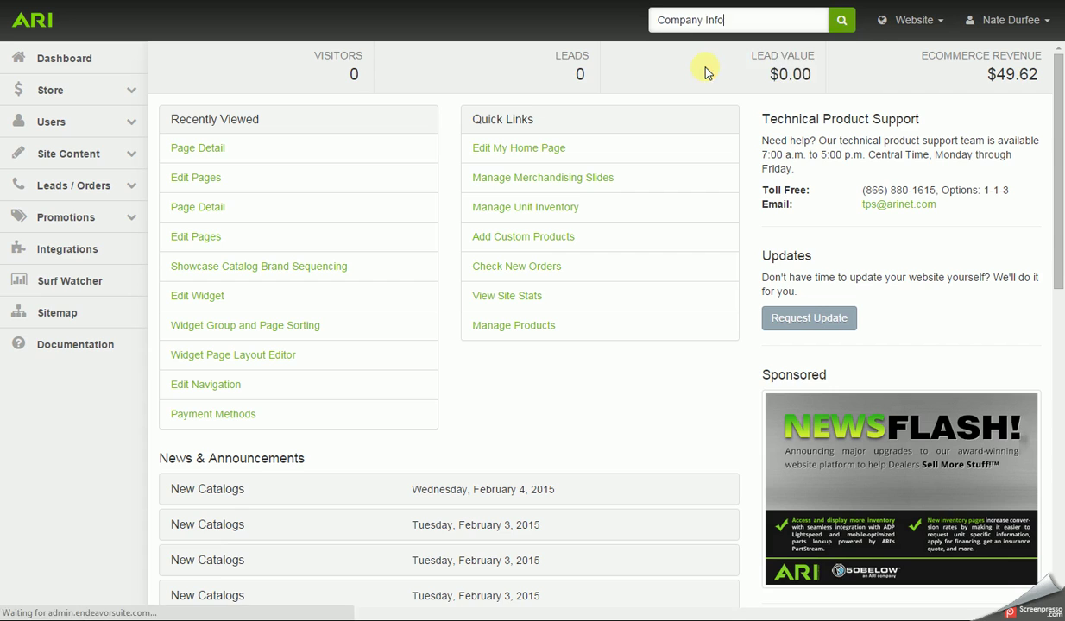